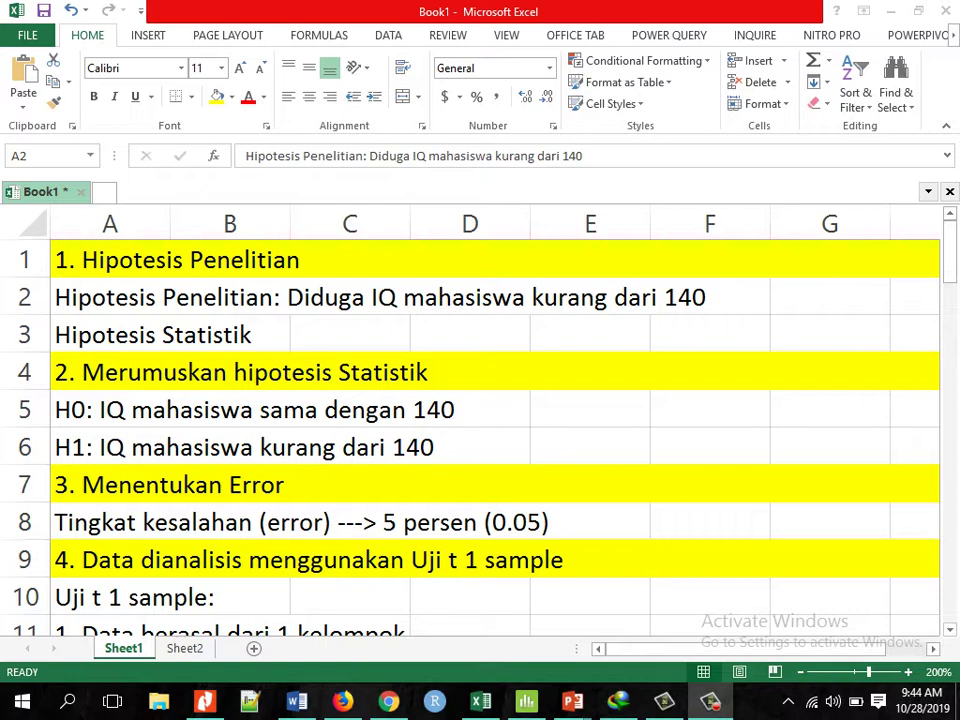
click(711, 701)
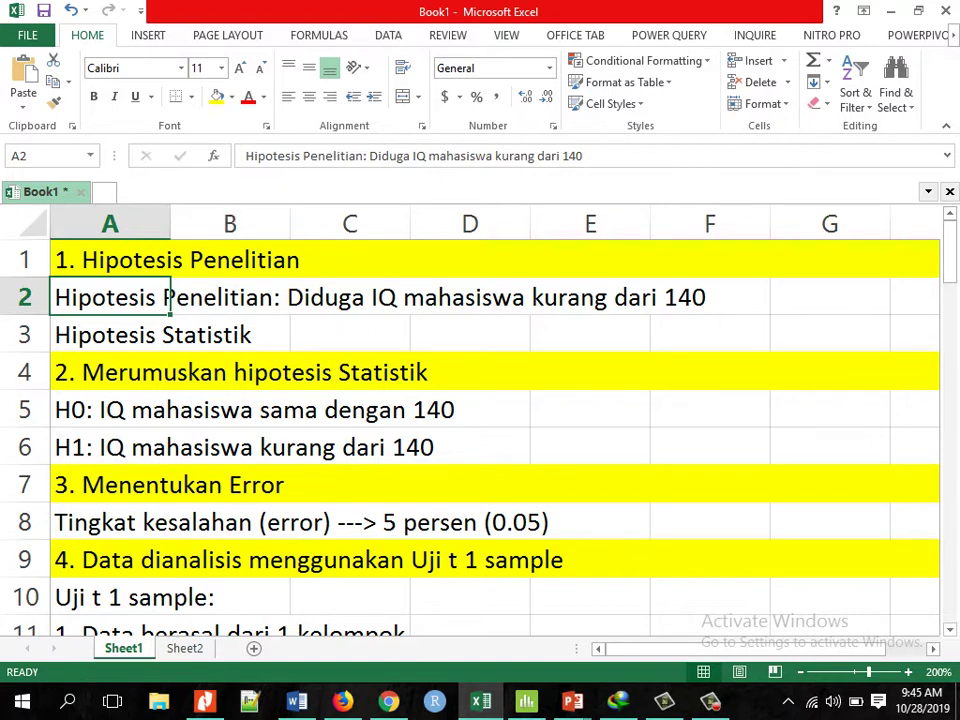
Insert "Merumuskan" into the heading in cell A1 so it reads "1. Merumuskan Hipotesis Penelitian".
click(158, 261)
double_click(258, 260)
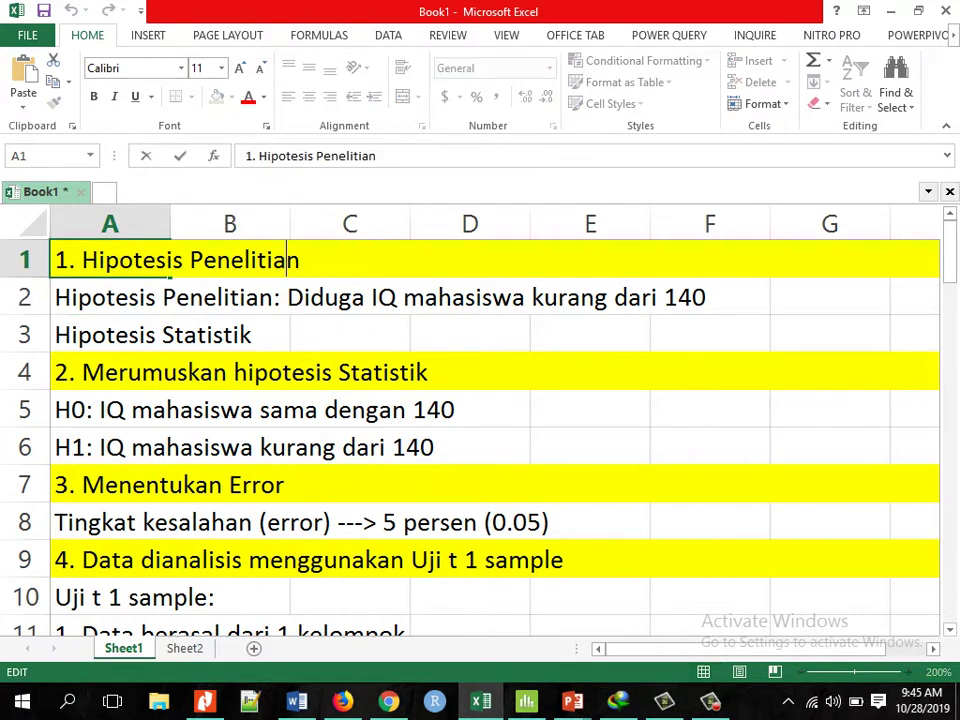
key(Left)
key(Left)
key(Left)
key(Left)
key(Left)
key(Left)
key(Left)
key(Left)
key(Left)
key(Left)
key(Left)
key(Left)
key(Left)
key(Left)
key(Left)
key(Left)
text(Merumuskan)
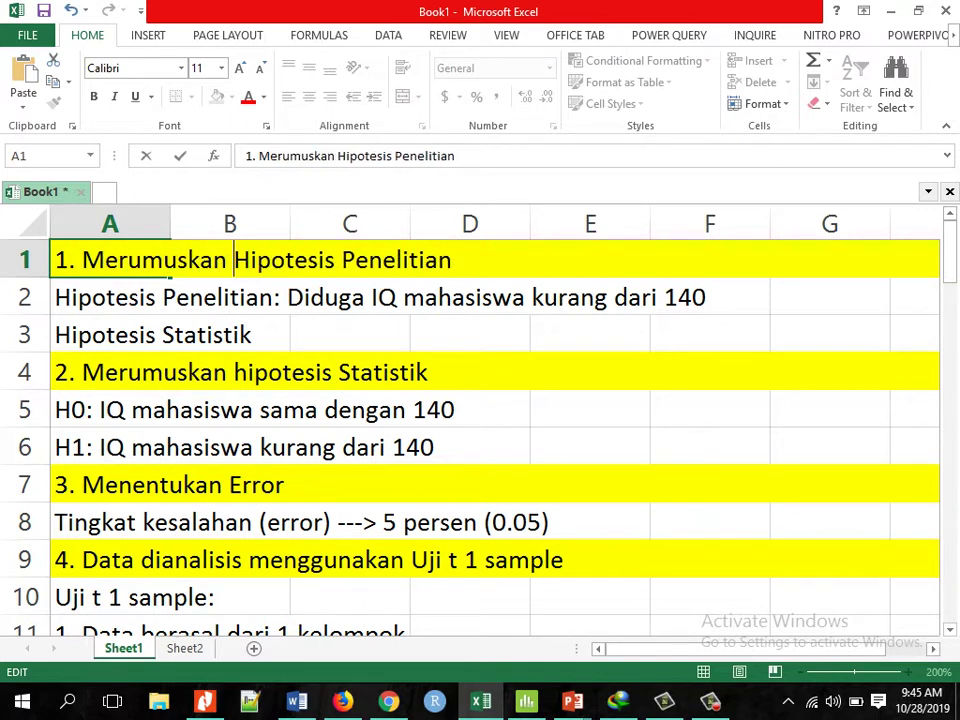
click(166, 298)
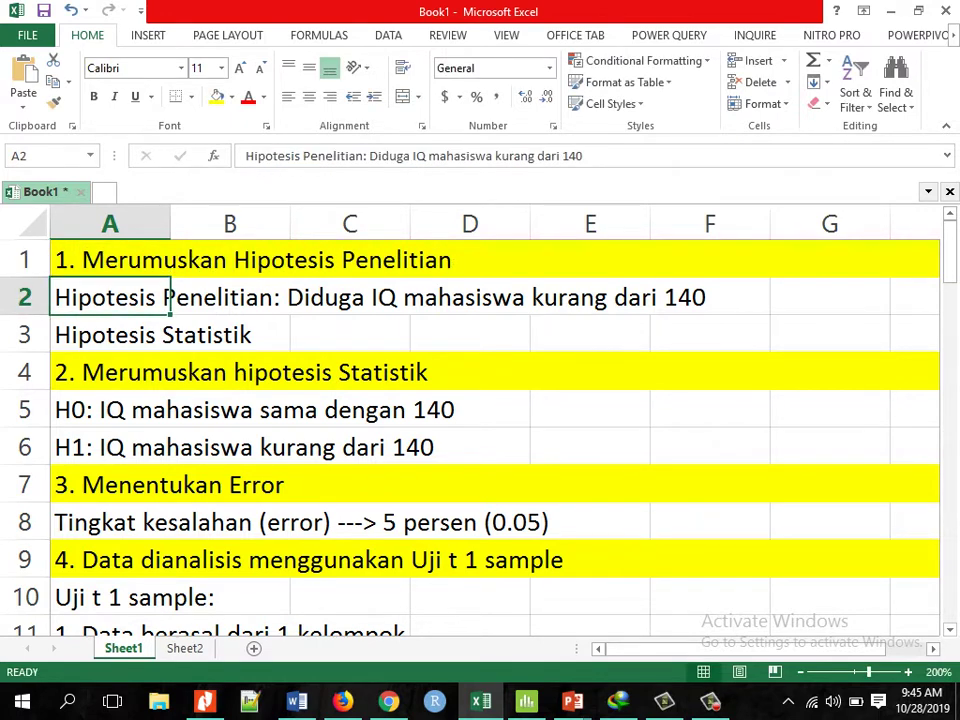
Review the research hypothesis in row 2 and the H0 and H1 statements in rows 5 and 6.
click(404, 298)
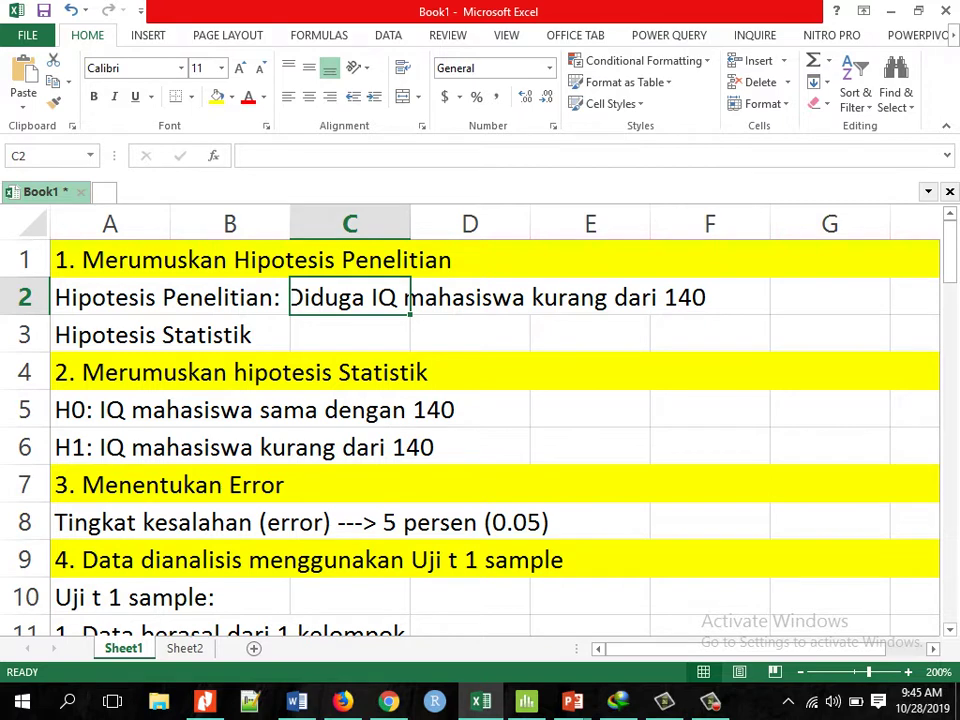
drag(350, 297, 705, 330)
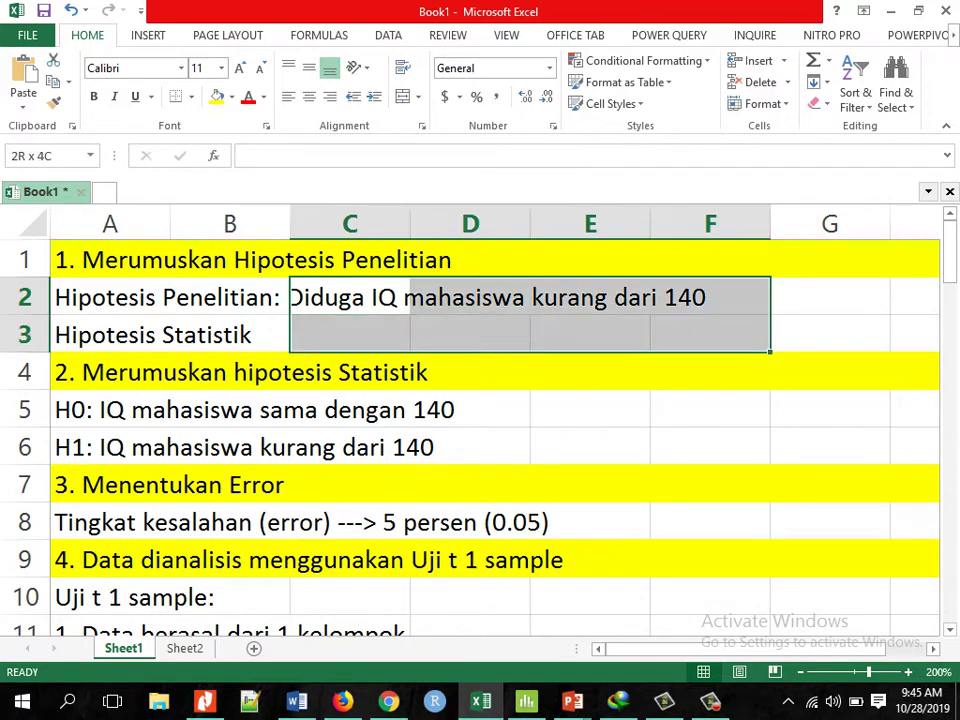
key(shift+Up)
key(shift+Left)
key(shift+Right)
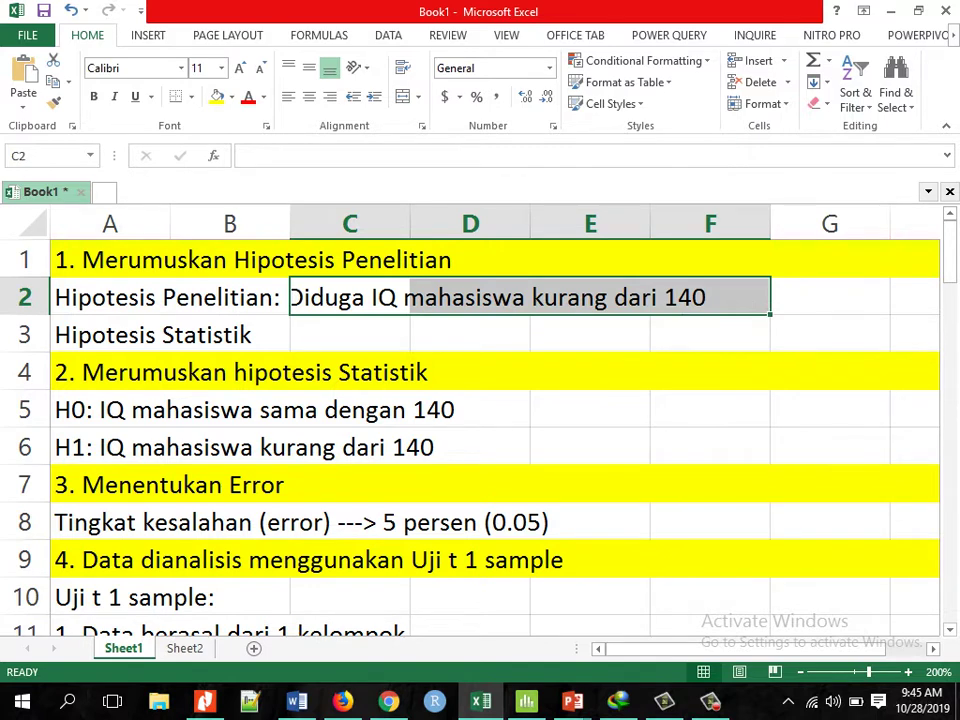
drag(110, 410, 110, 447)
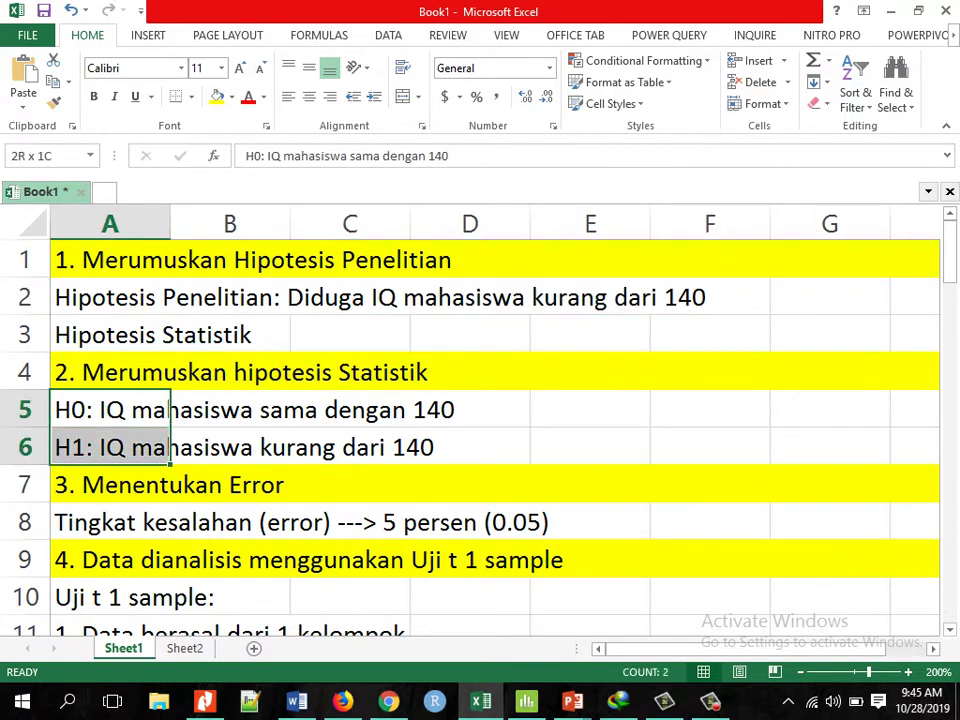
key(shift+Up)
key(shift+Down)
key(shift+Up)
key(shift+Up)
key(shift+Down)
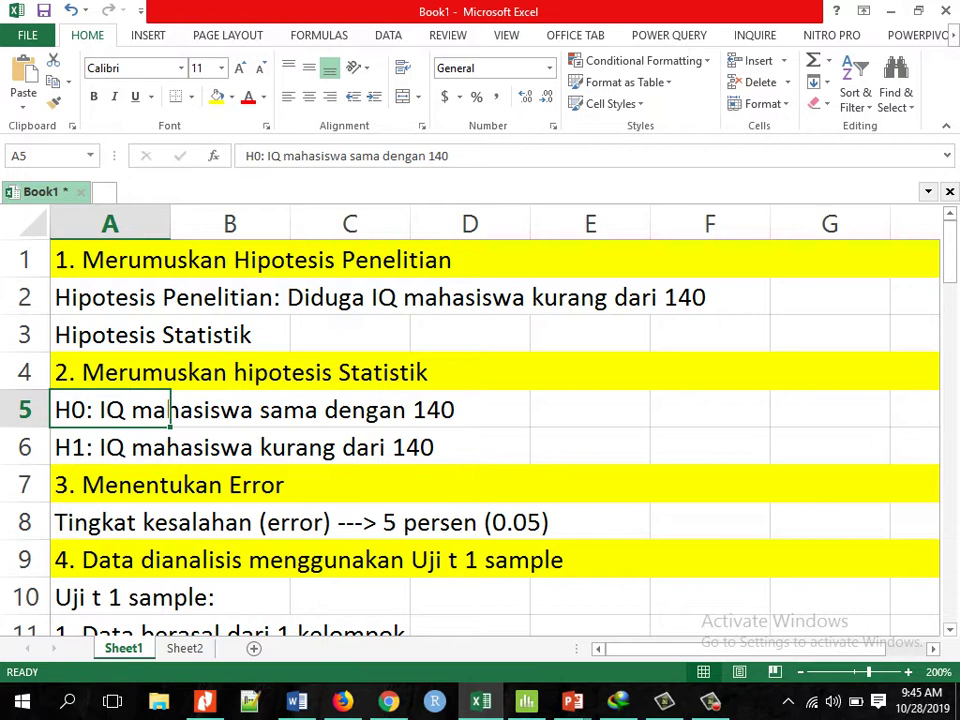
click(300, 410)
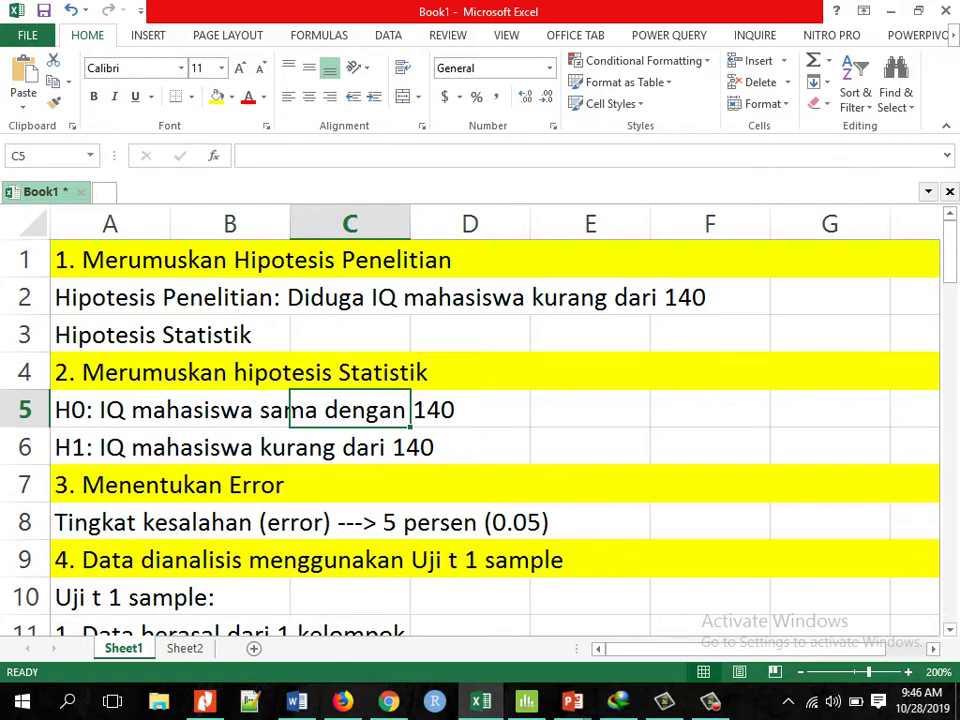
click(110, 410)
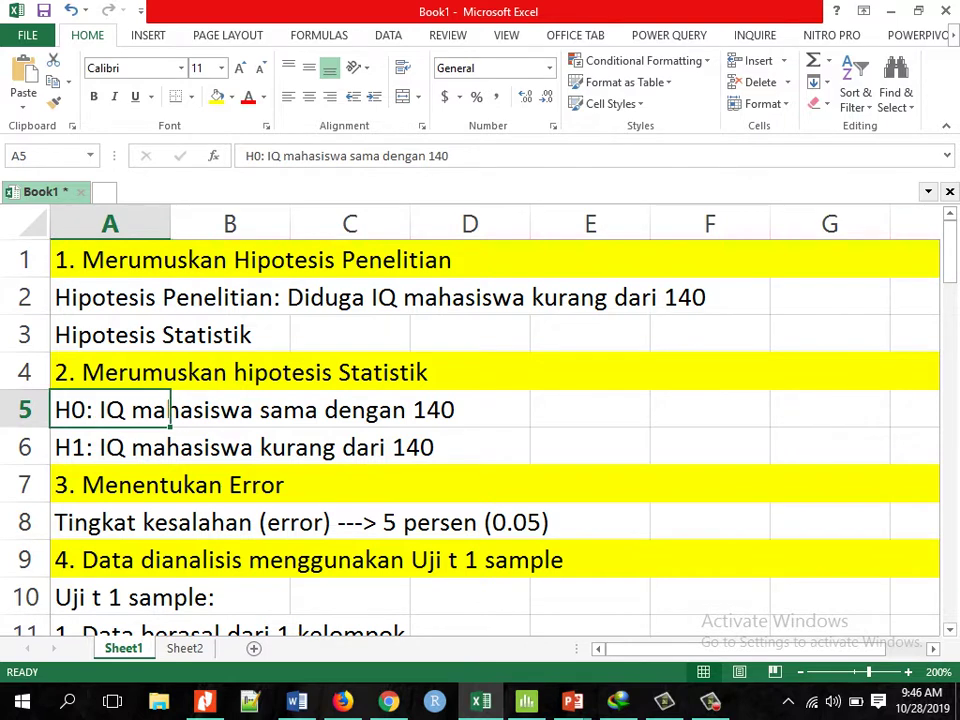
click(230, 410)
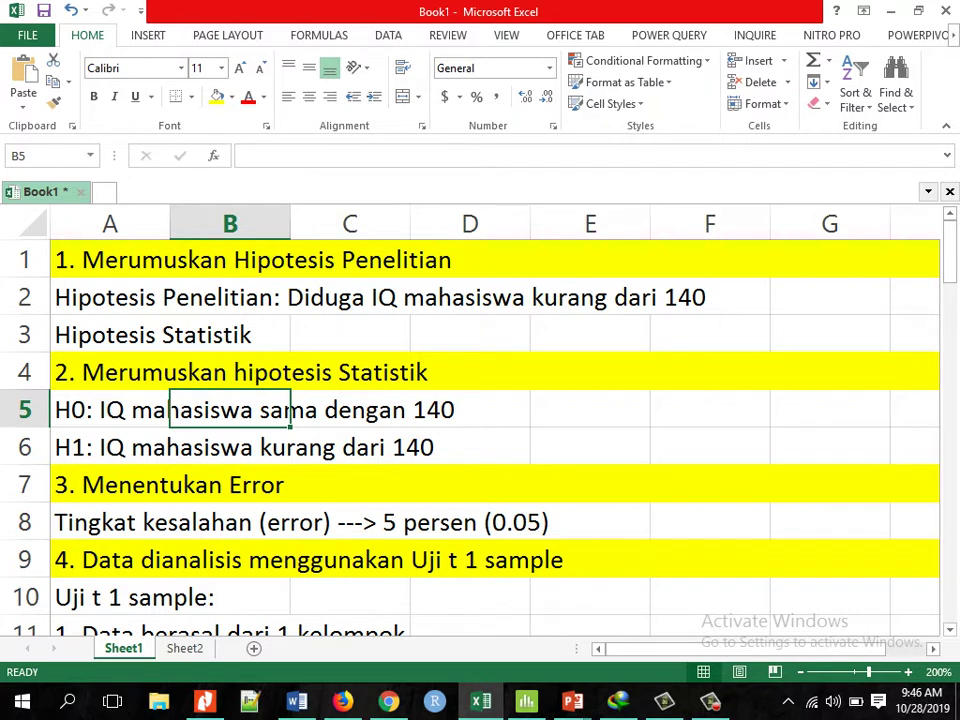
click(168, 447)
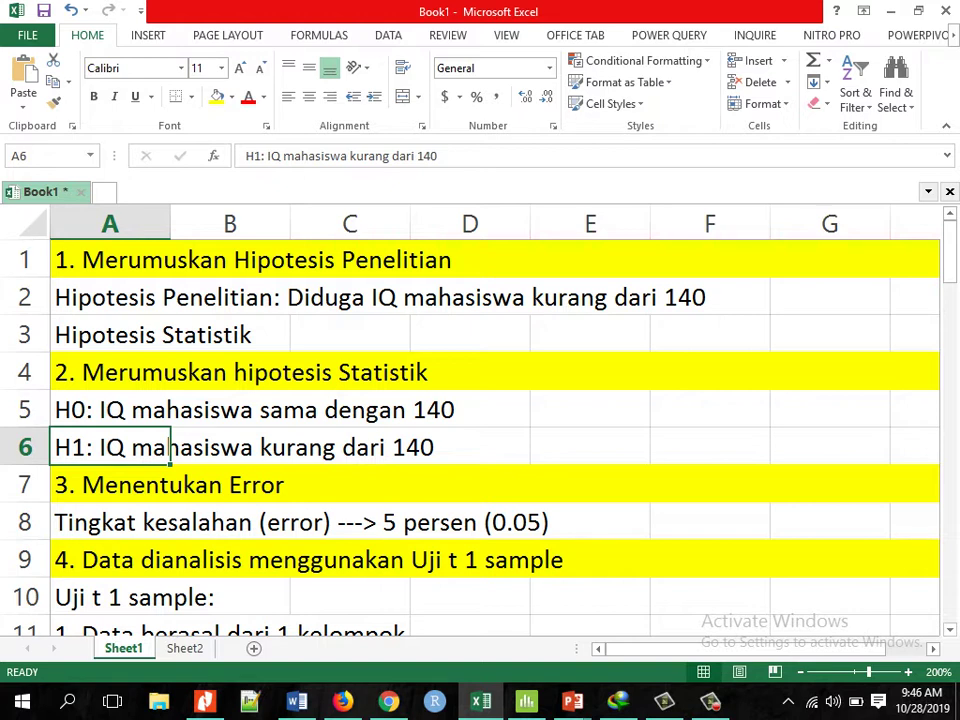
mouse_move(168, 410)
mouse_down()
mouse_move(407, 410)
mouse_move(168, 412)
mouse_up()
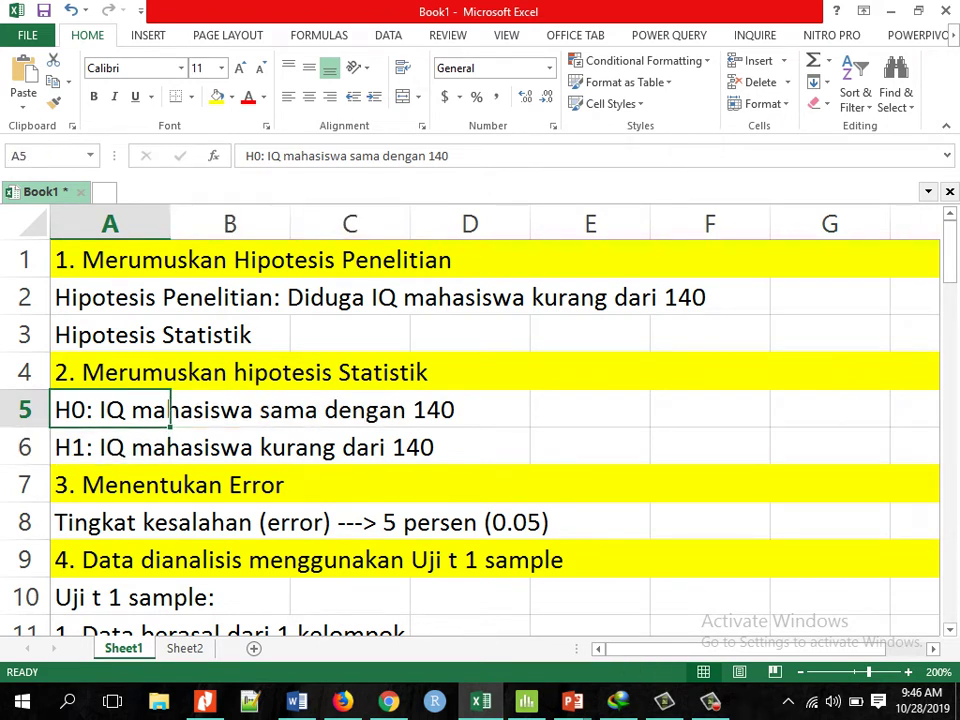
Review the error section in rows 7 and 8, including the stated significance level.
click(171, 486)
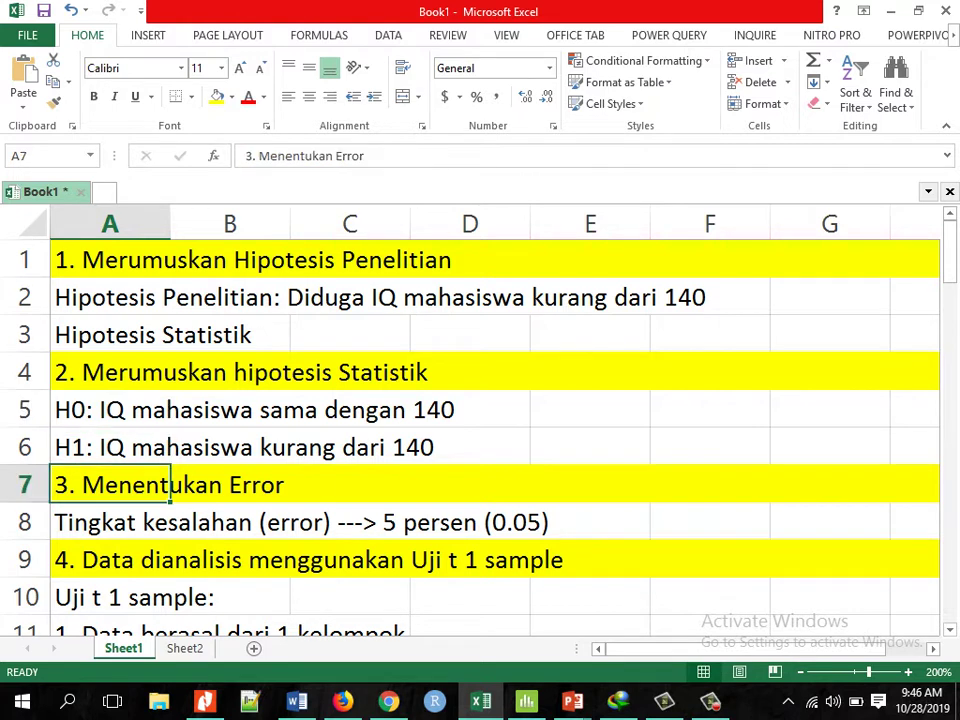
key(Down)
key(Down)
key(Down)
key(Down)
key(Down)
key(Down)
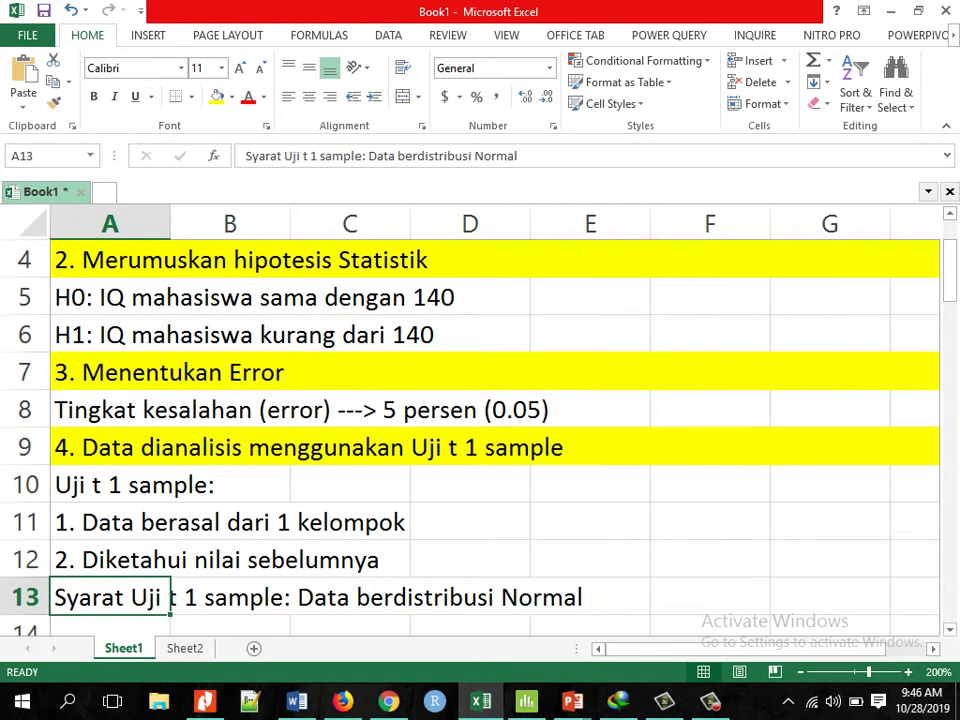
key(Up)
key(Up)
key(Up)
key(Up)
key(Up)
key(Up)
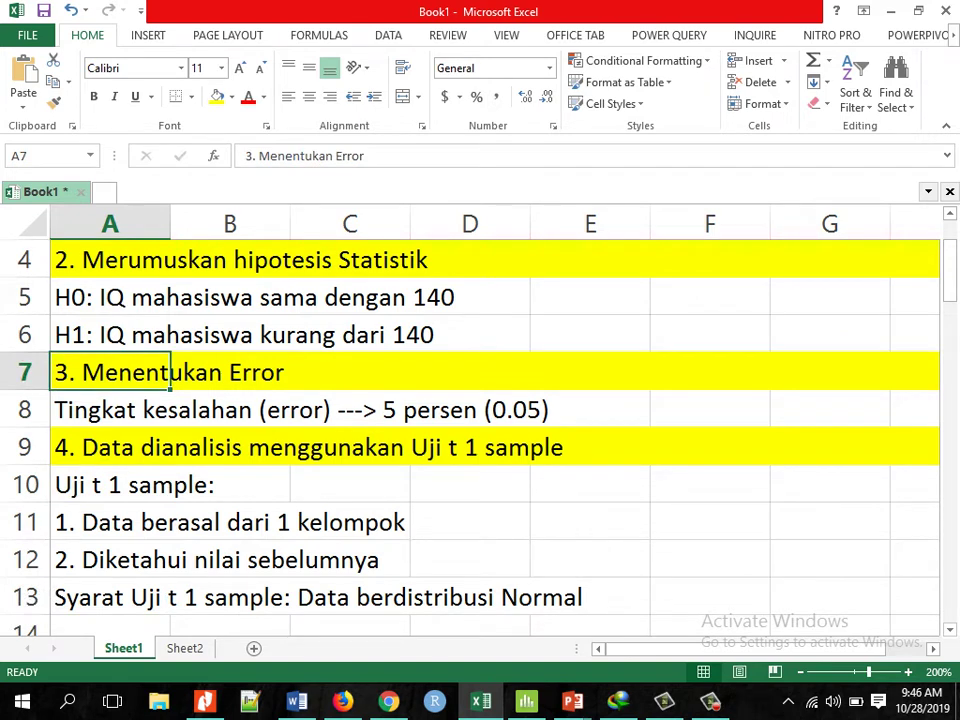
click(230, 409)
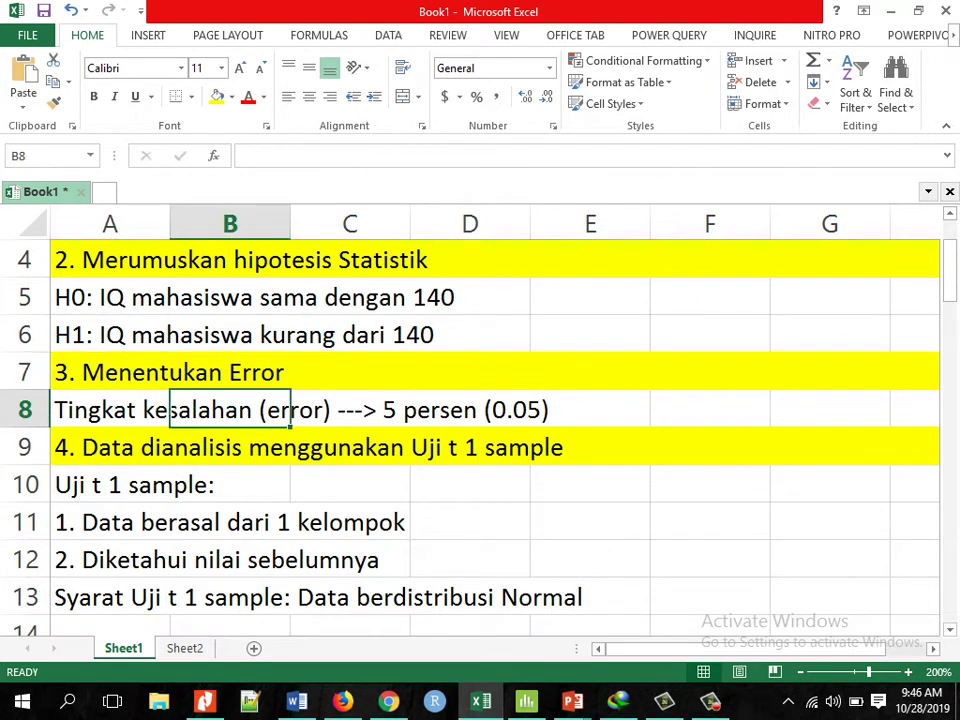
key(Left)
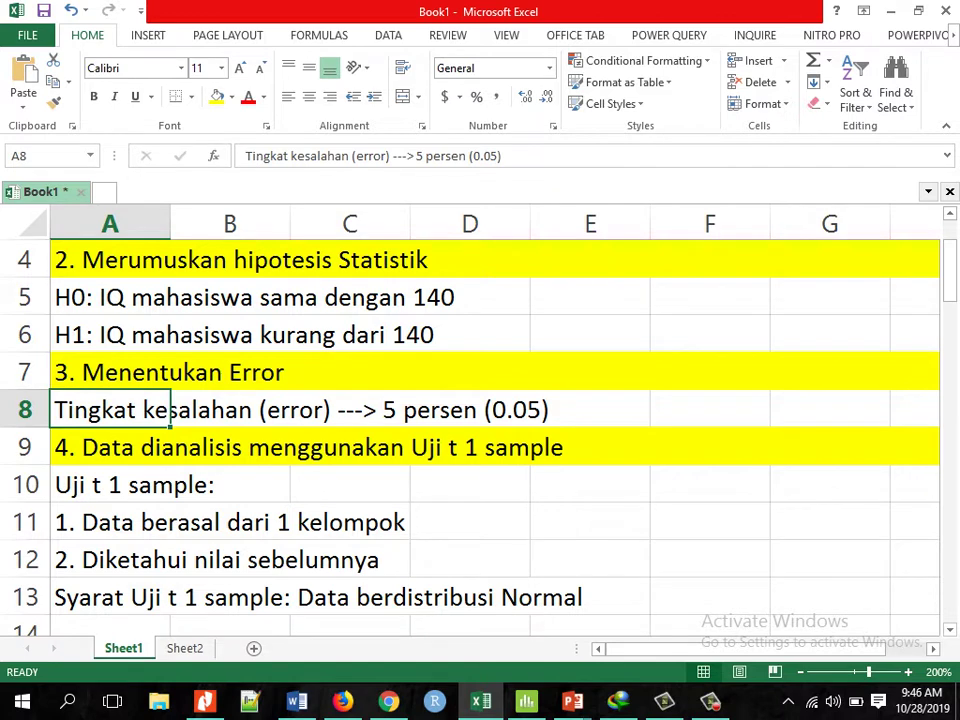
click(470, 409)
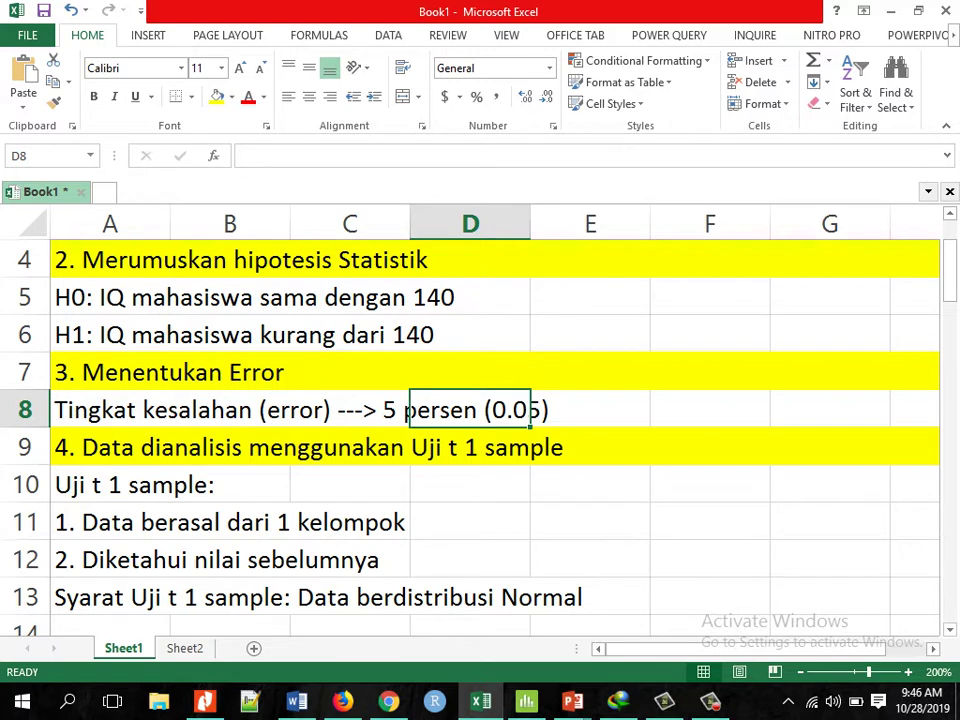
Review the one-sample t-test criteria and the normality requirement in rows 10 to 13.
click(164, 485)
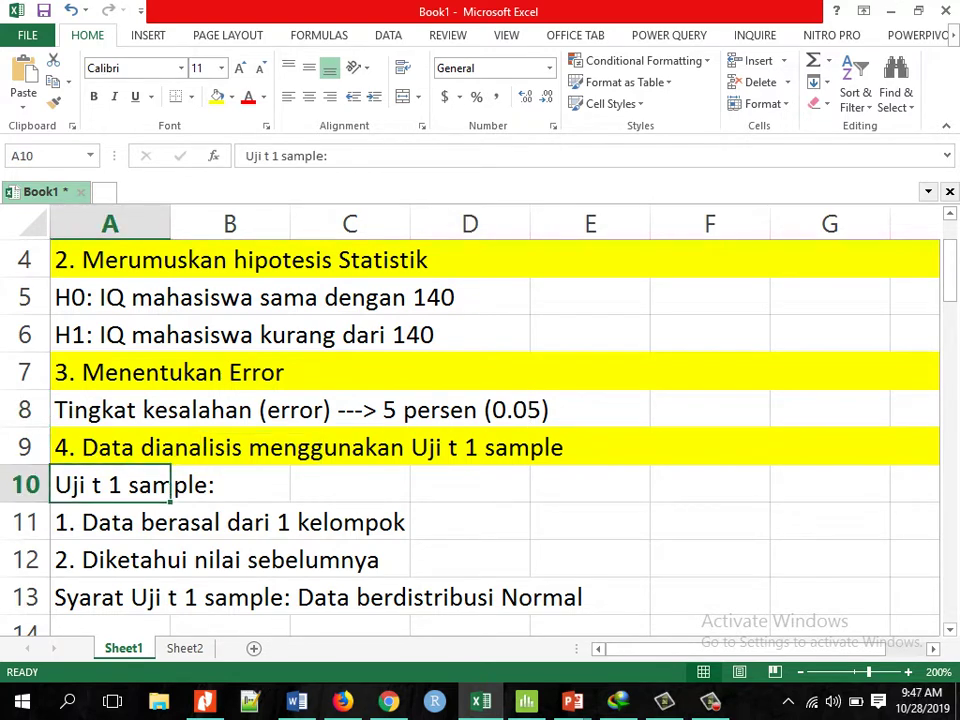
key(Down)
key(Down)
key(Down)
key(Down)
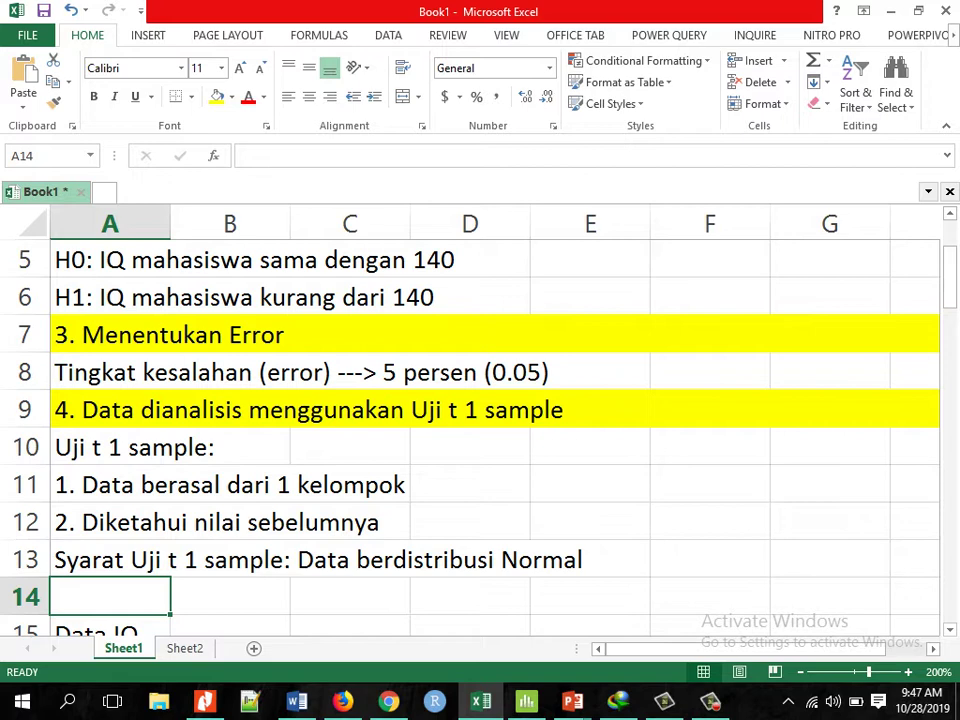
key(Up)
key(Up)
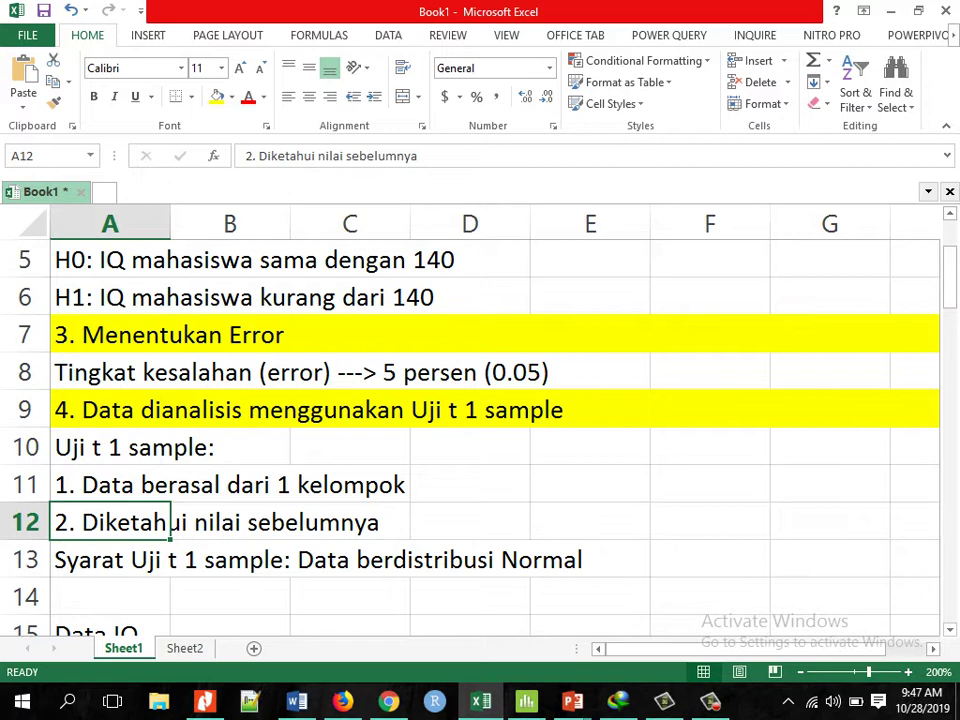
click(110, 560)
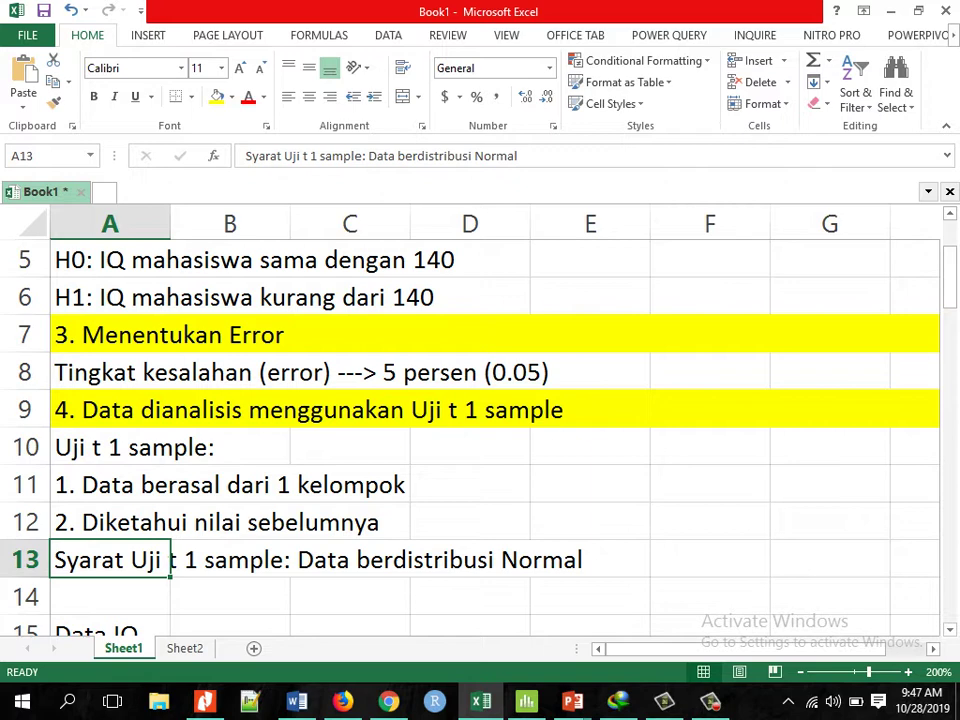
click(350, 560)
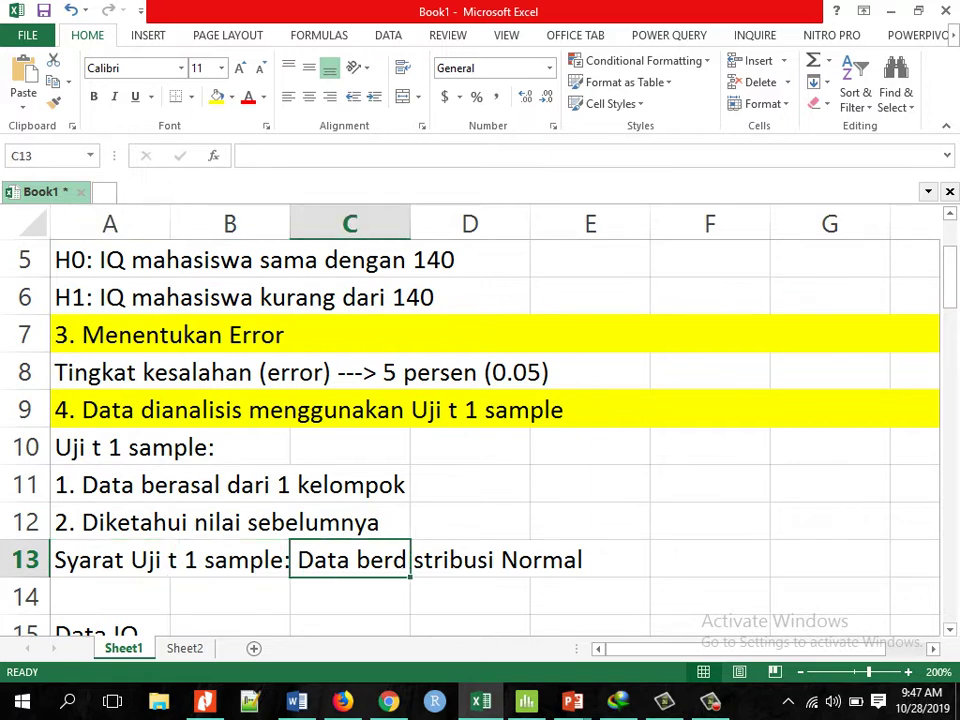
key(Left)
key(Left)
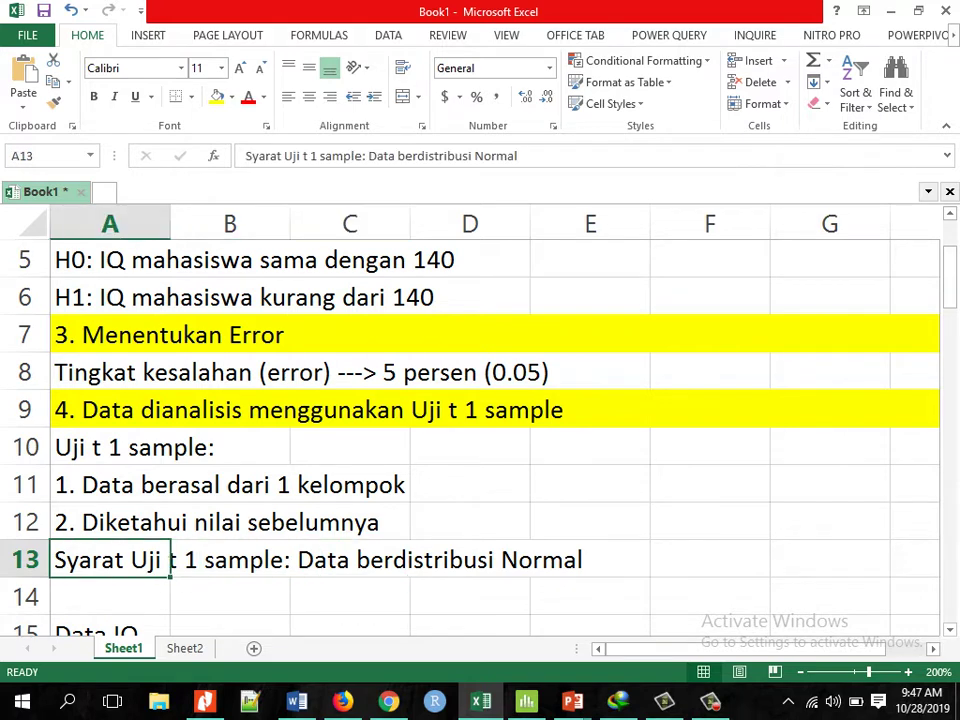
Look through the Data IQ column from its heading in A15 down to the last value in A64.
key(Down)
key(Down)
key(Down)
key(Down)
key(Down)
key(Up)
key(Up)
key(Up)
key(Up)
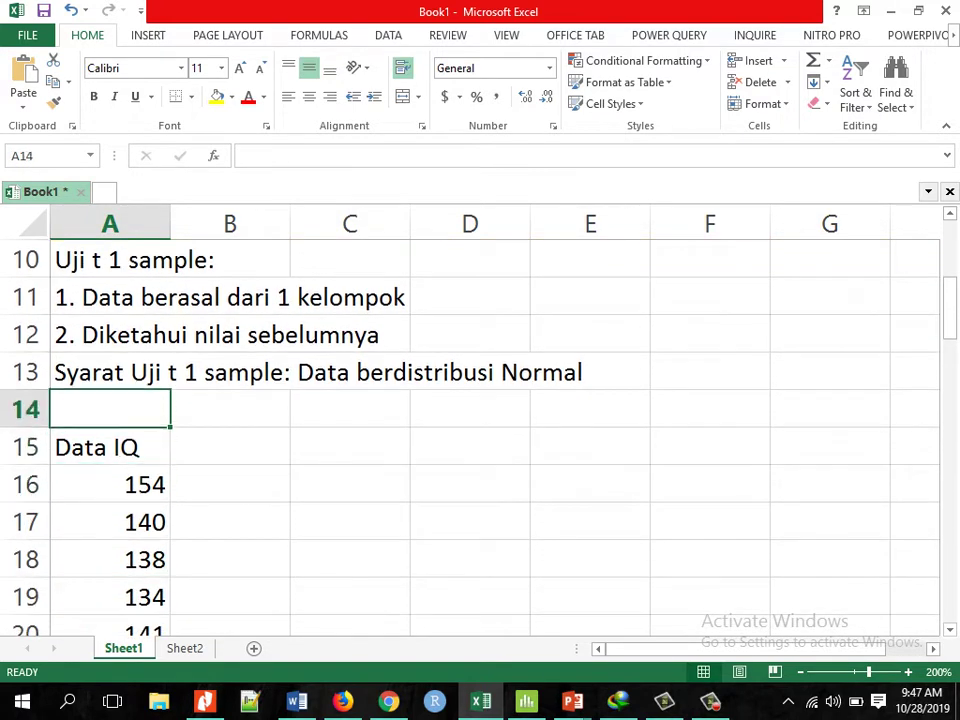
key(Down)
key(Down)
key(ctrl+shift+Down)
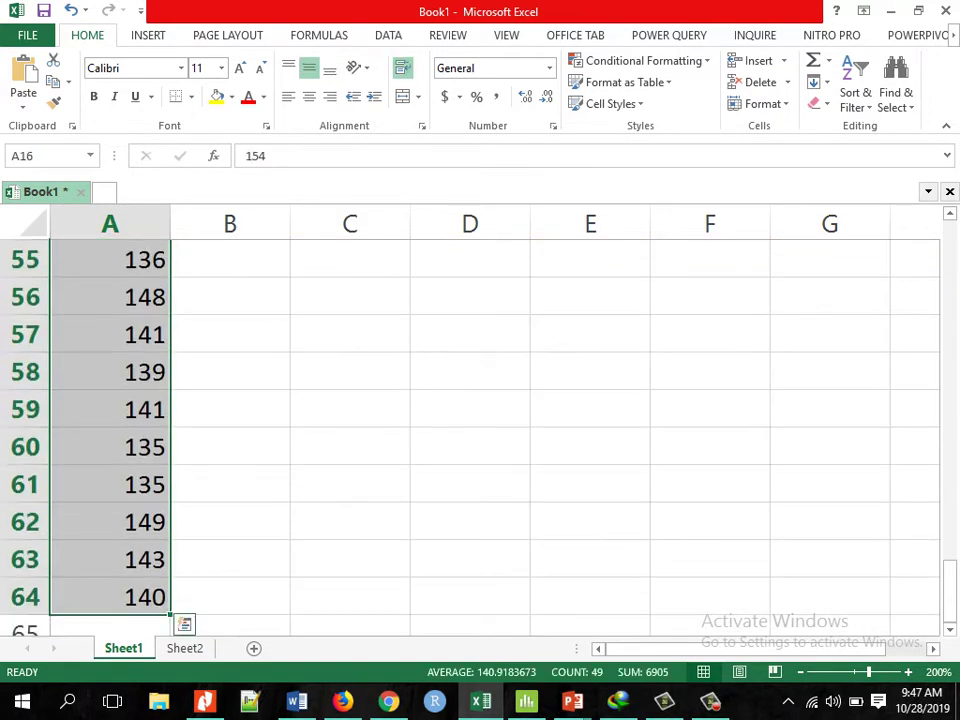
key(Up)
key(Up)
key(Up)
key(Down)
key(Down)
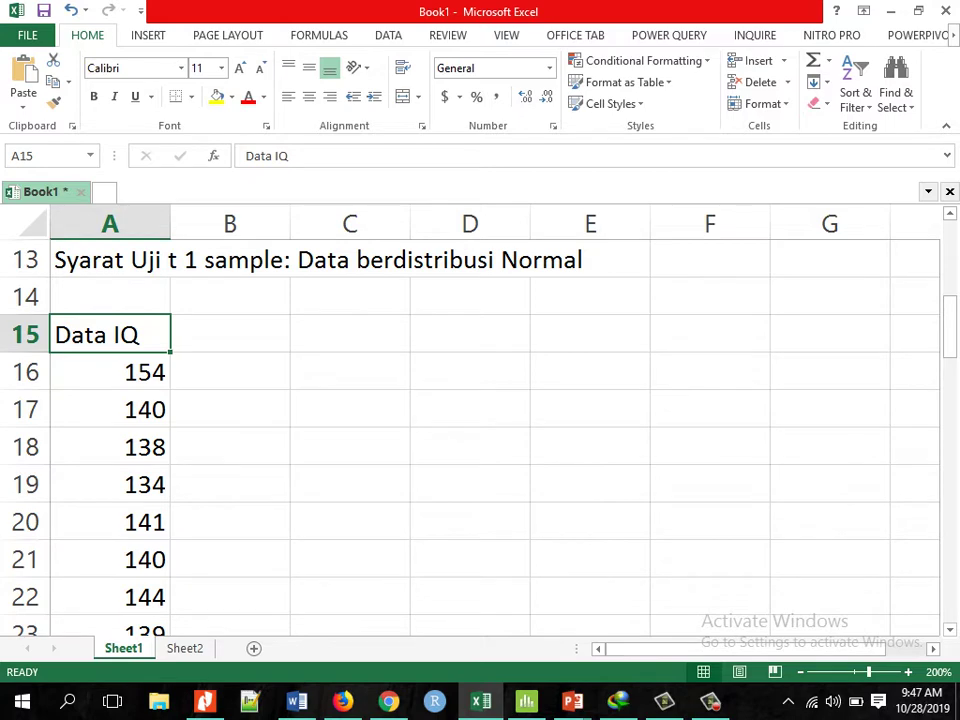
Copy the IQ values in cells A16 to A64 and switch to Minitab.
key(Down)
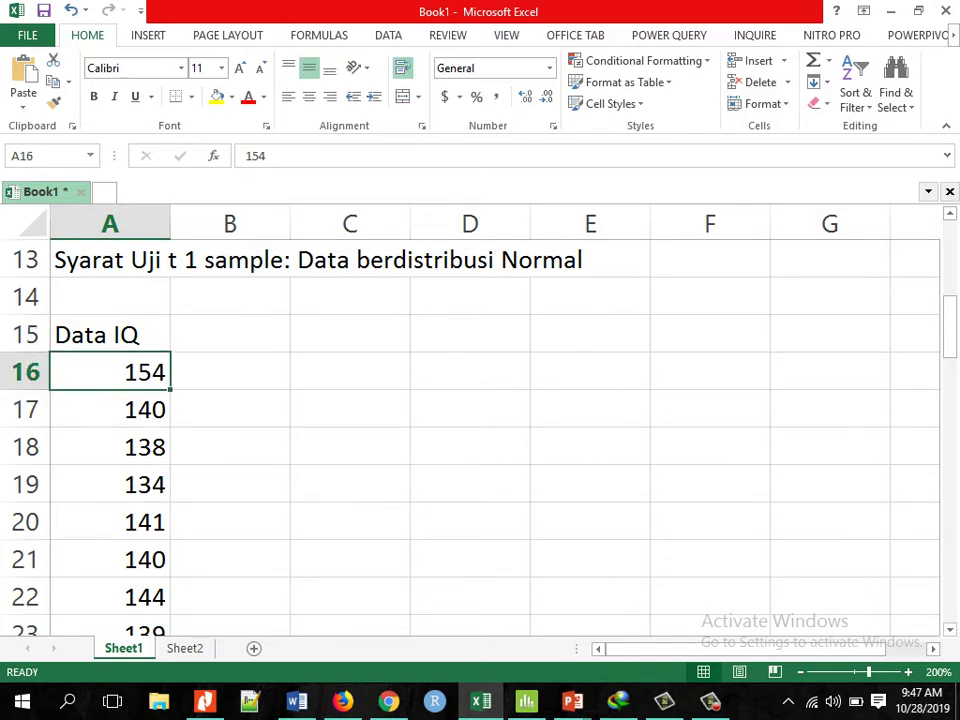
key(ctrl+shift+Down)
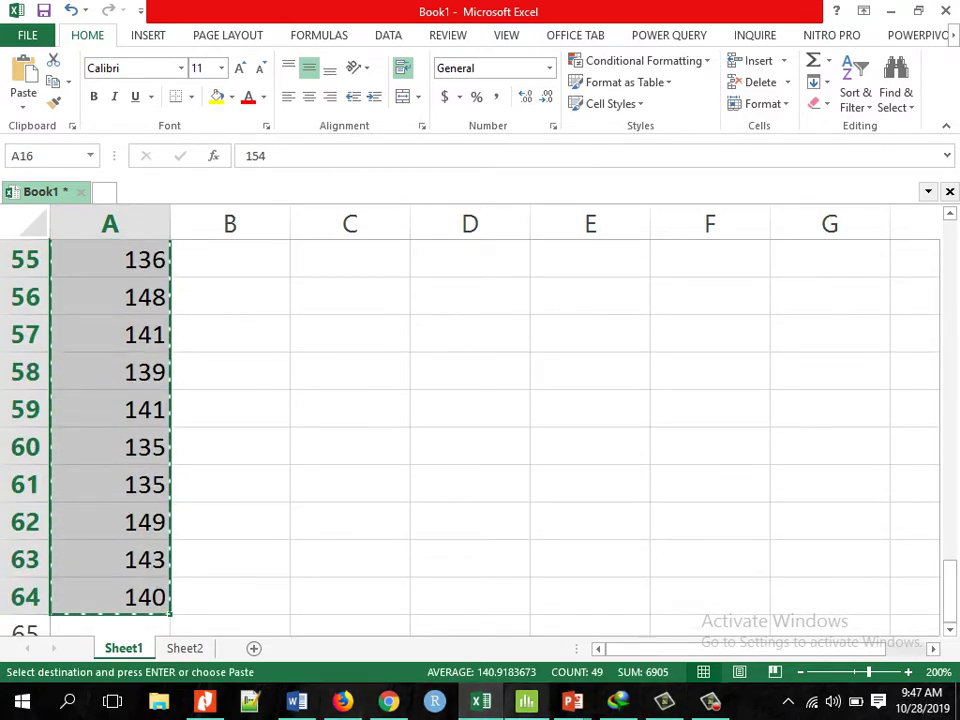
click(527, 702)
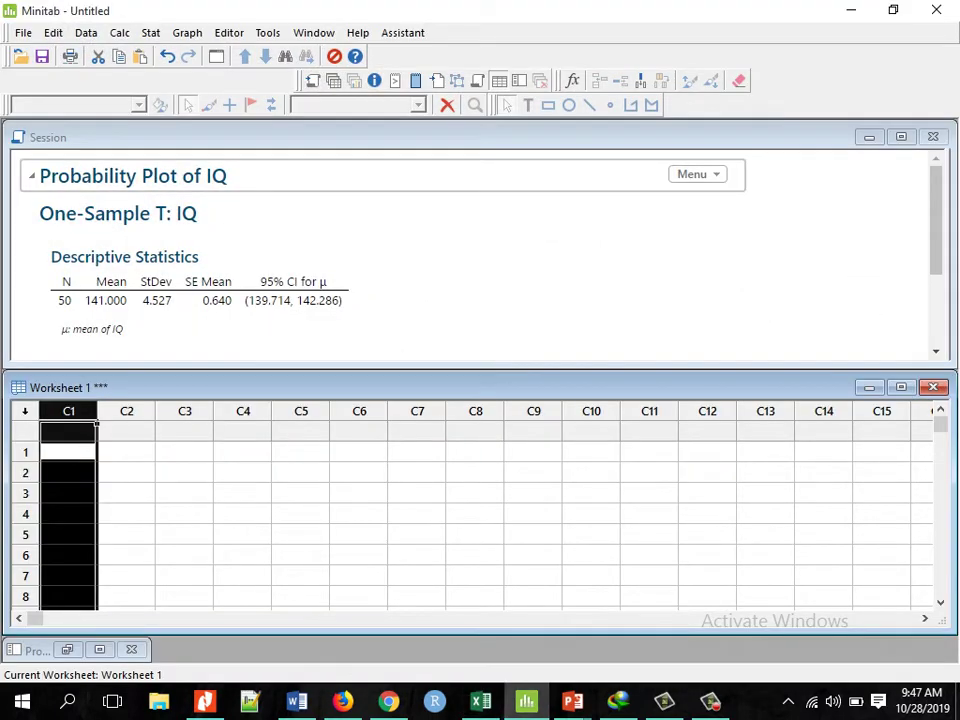
Paste the copied values into column C1 of Worksheet 1, starting at row 1, and name the column IQ.
click(68, 452)
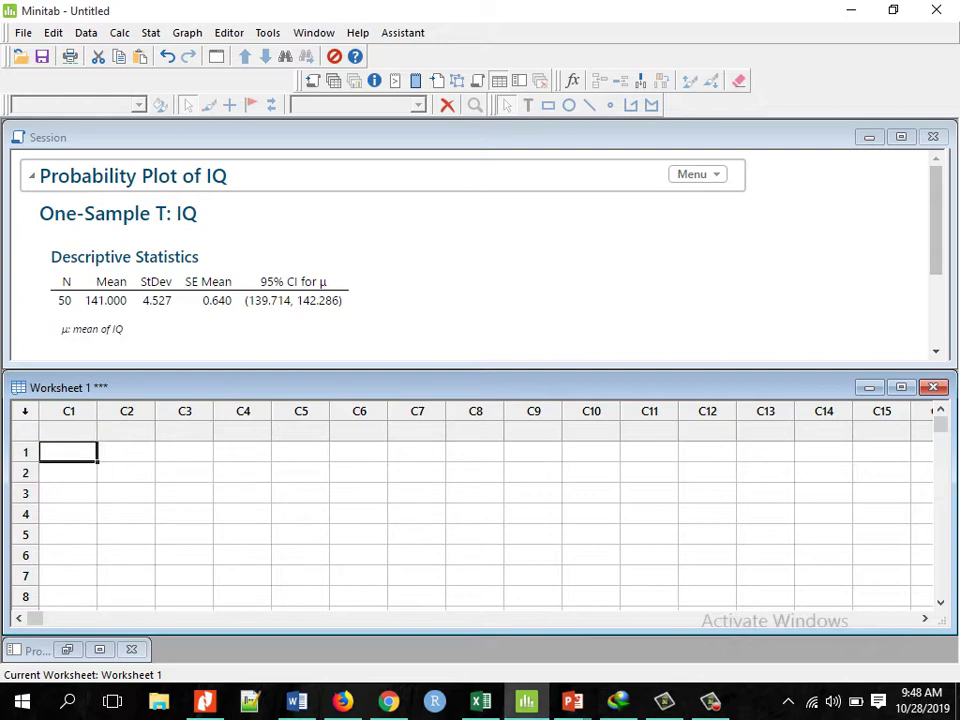
key(ctrl+v)
click(68, 431)
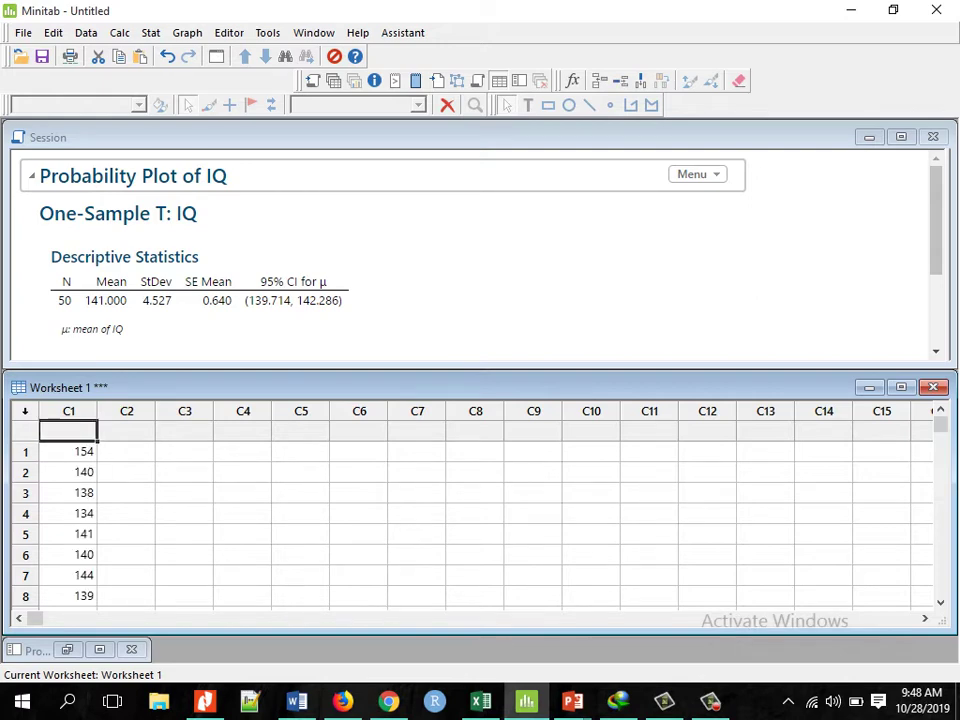
text(IQ)
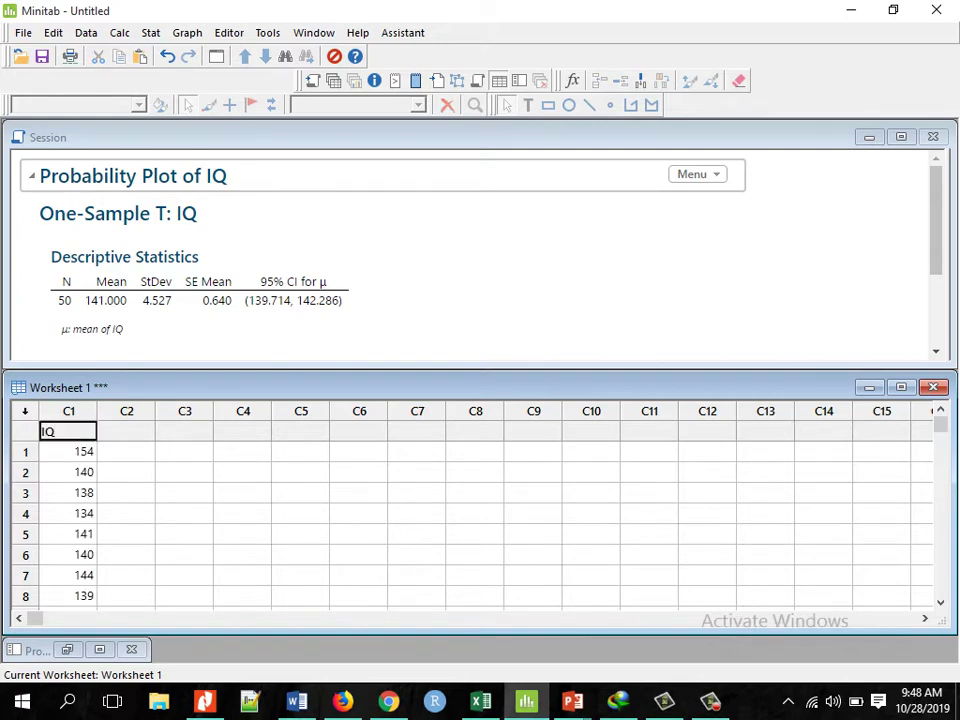
Run an Anderson-Darling normality test on the IQ column, titled Uji Normalitas IQ, with the worksheet maximized.
key(Return)
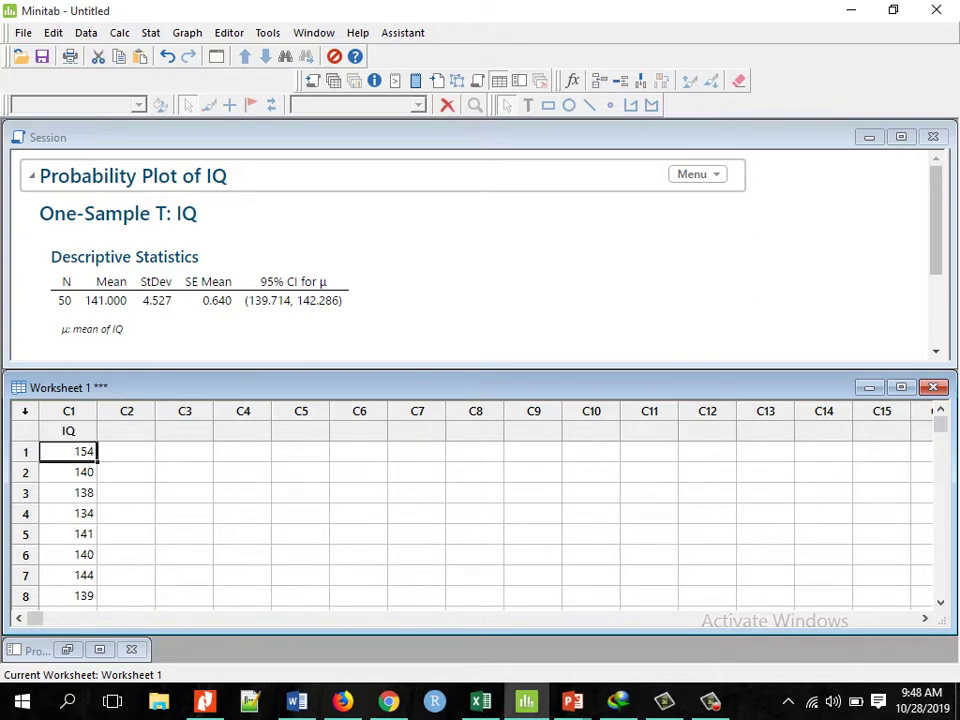
click(901, 387)
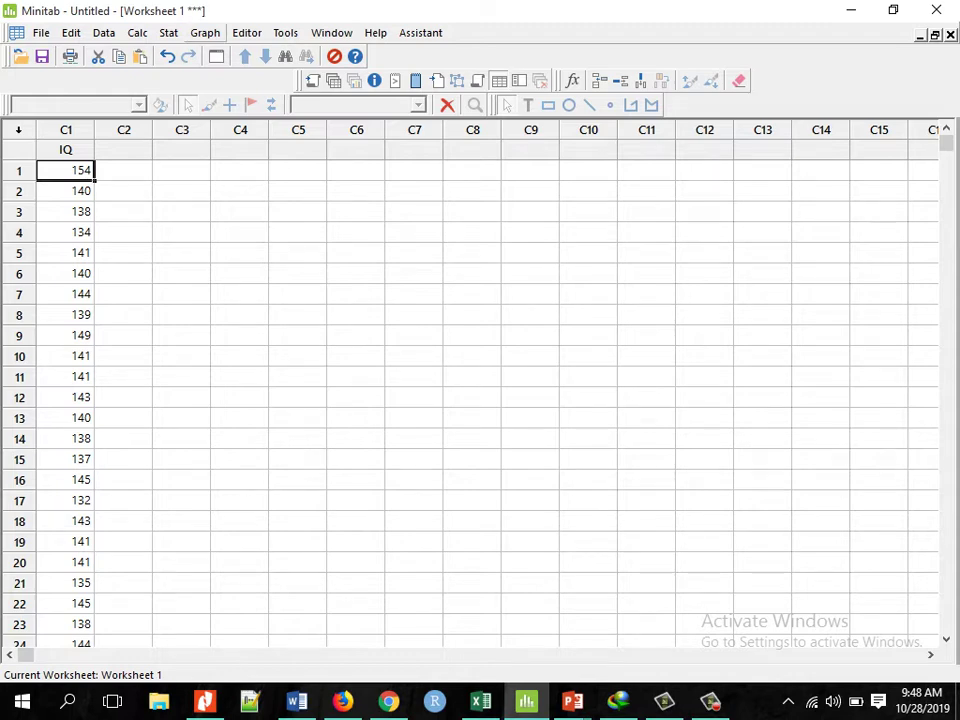
click(168, 33)
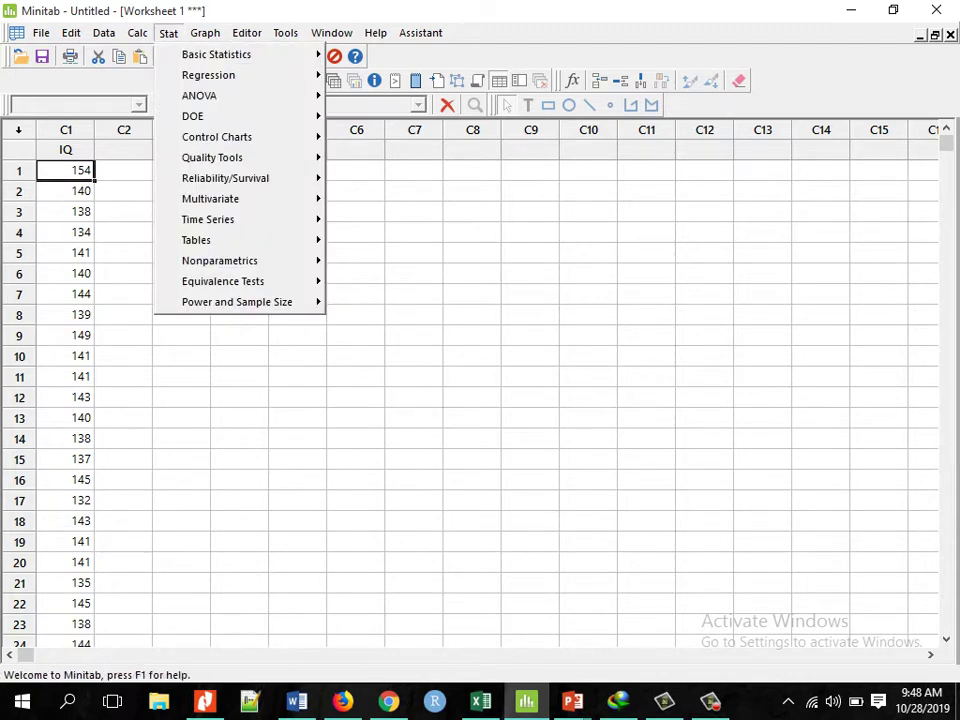
mouse_move(217, 55)
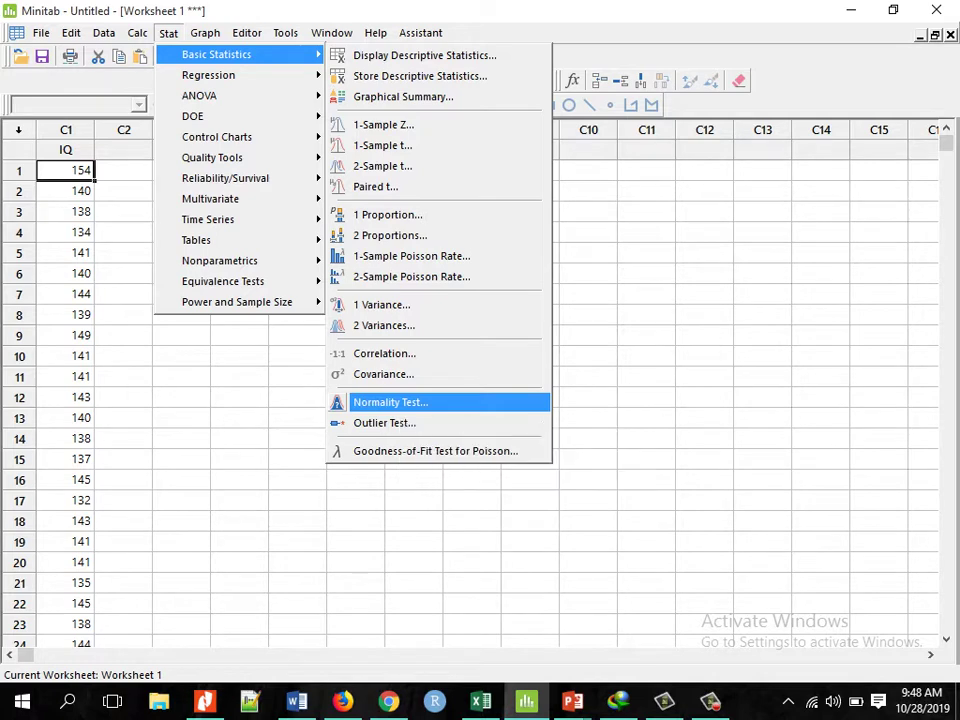
click(390, 402)
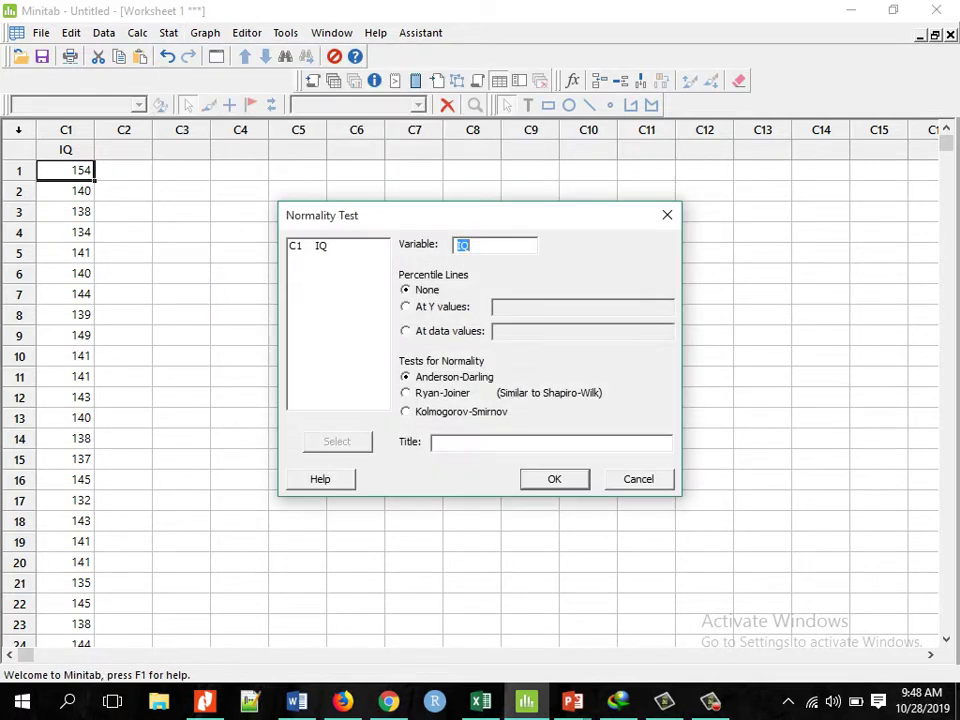
key(BackSpace)
double_click(320, 246)
click(450, 442)
text(Uji Normalitas )
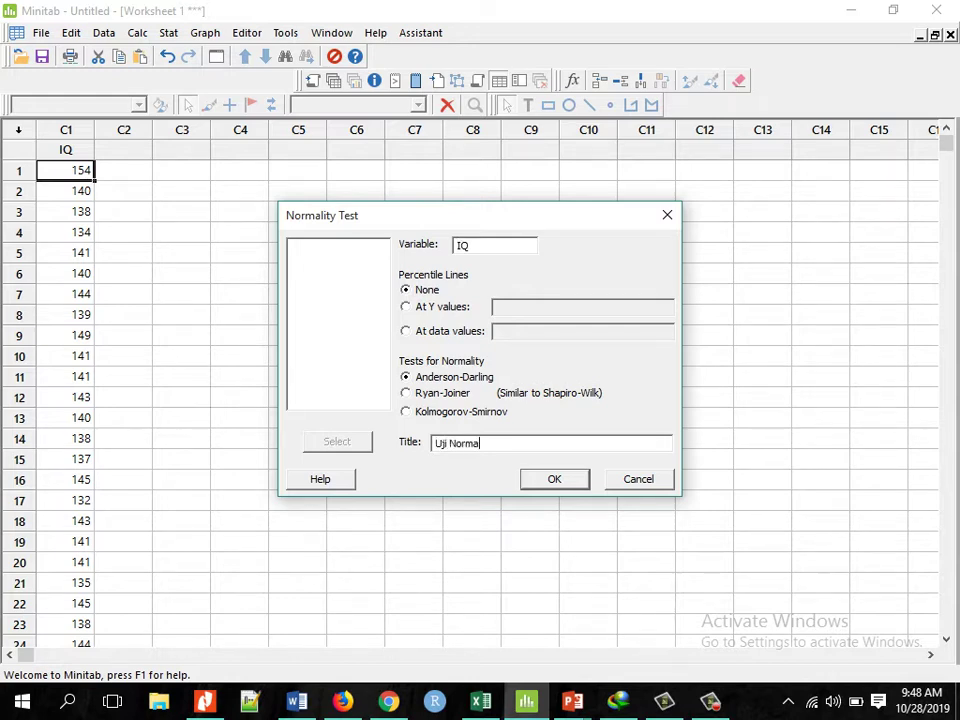
text(IQ)
key(Return)
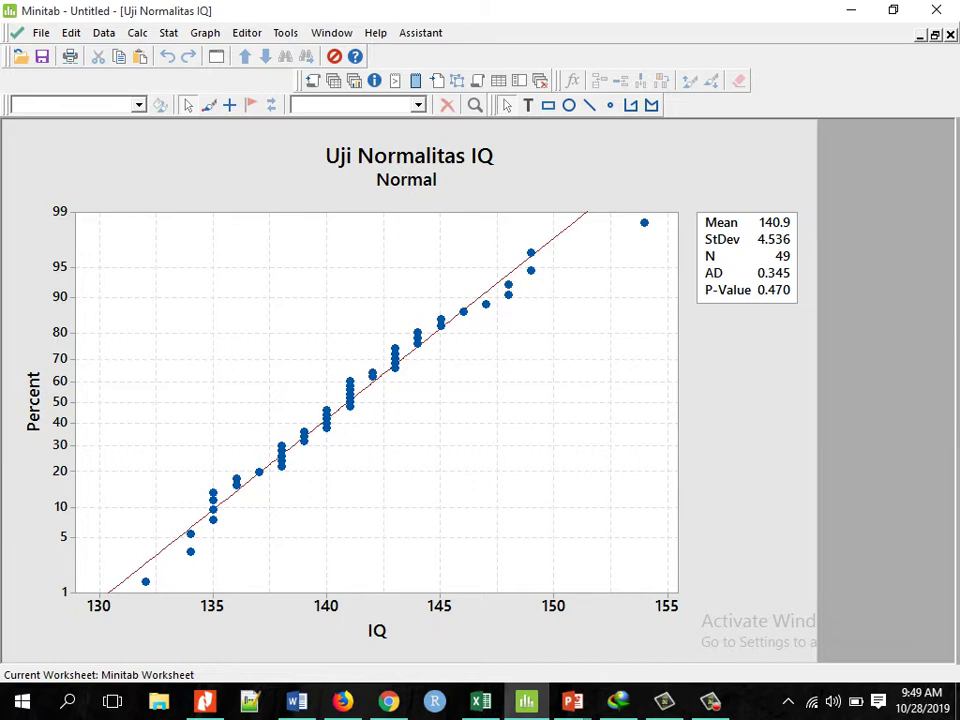
Examine the outlying point and the statistics table, including the P-Value, on the IQ probability plot.
click(644, 222)
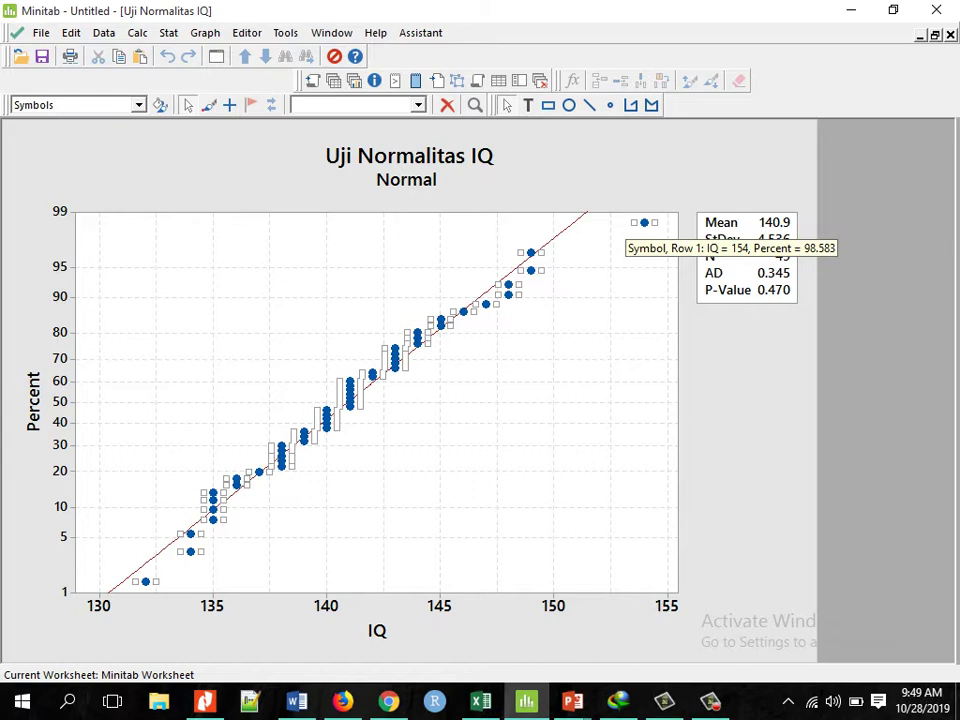
click(611, 309)
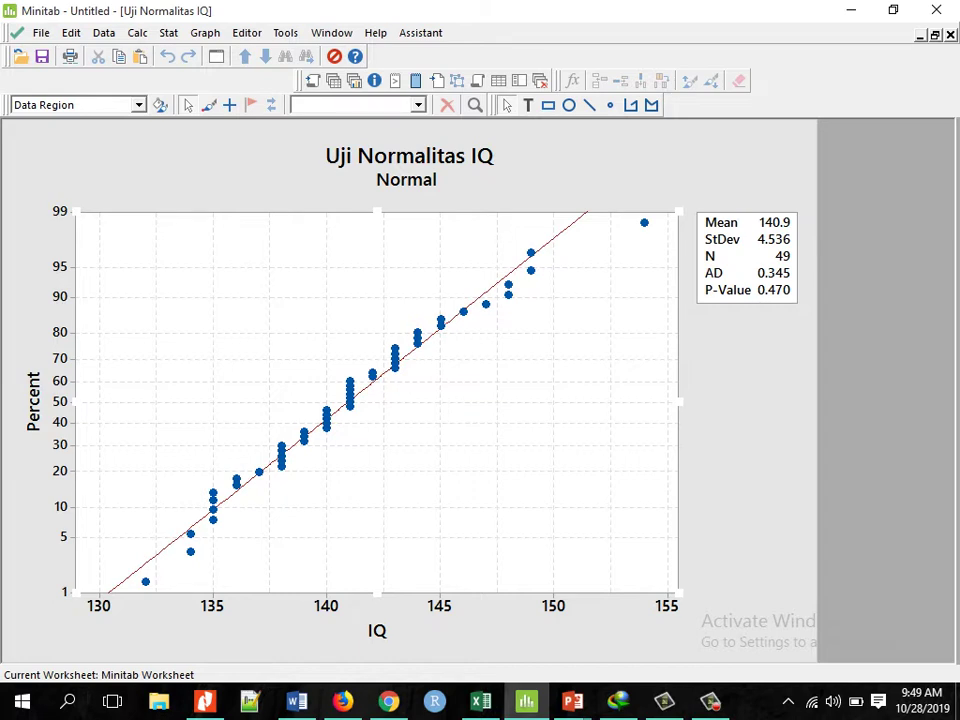
click(748, 400)
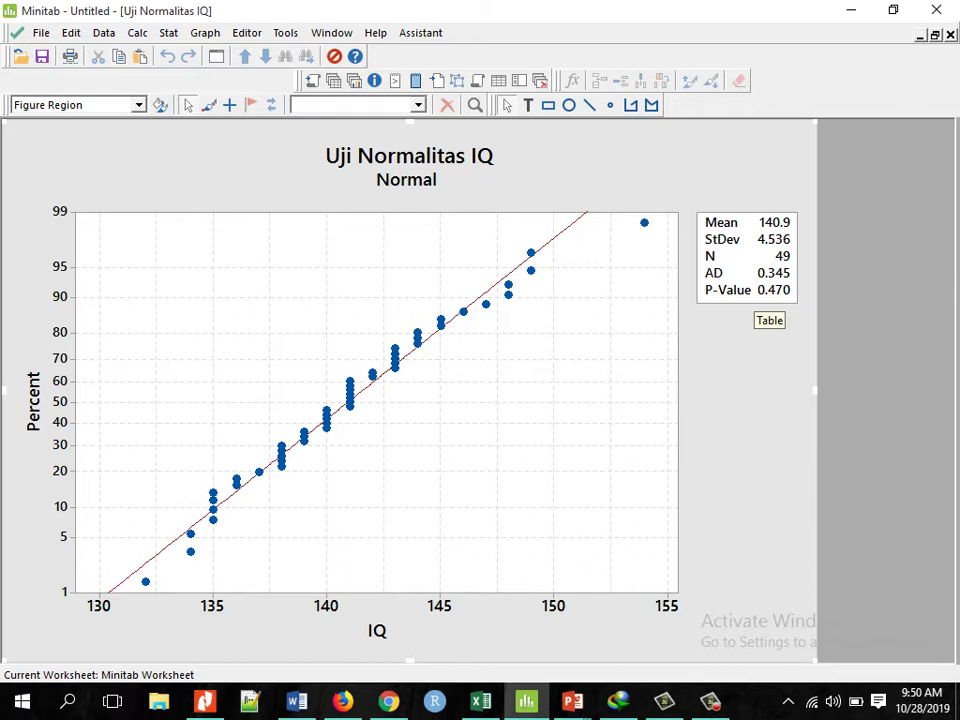
Switch to the Excel workbook and cancel the pending copy of the IQ values.
click(481, 701)
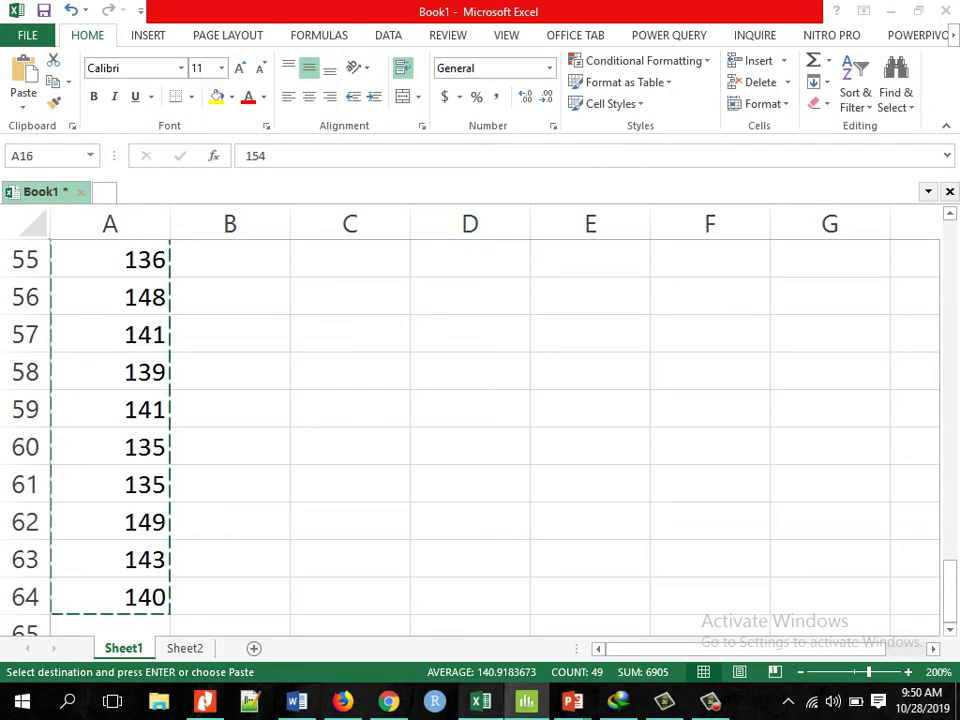
click(230, 560)
key(Page_Down)
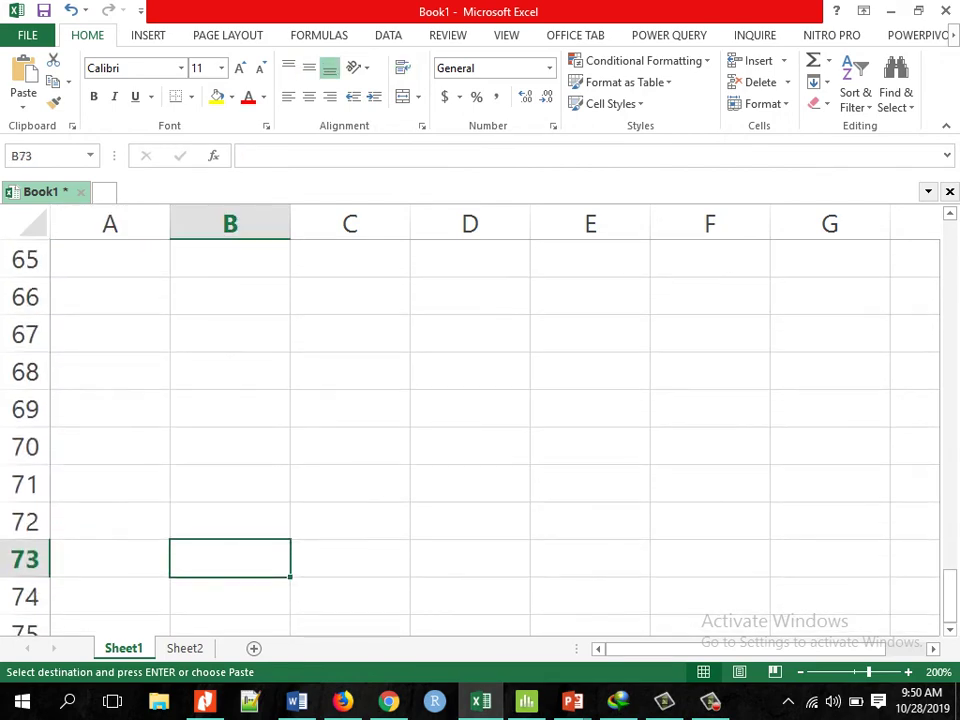
key(Up)
key(Up)
key(Up)
key(Escape)
Enter the heading Distribusi Normal in cell A66, two rows below the last IQ value.
key(Up)
key(Up)
key(Up)
key(Up)
key(Up)
key(Up)
key(Up)
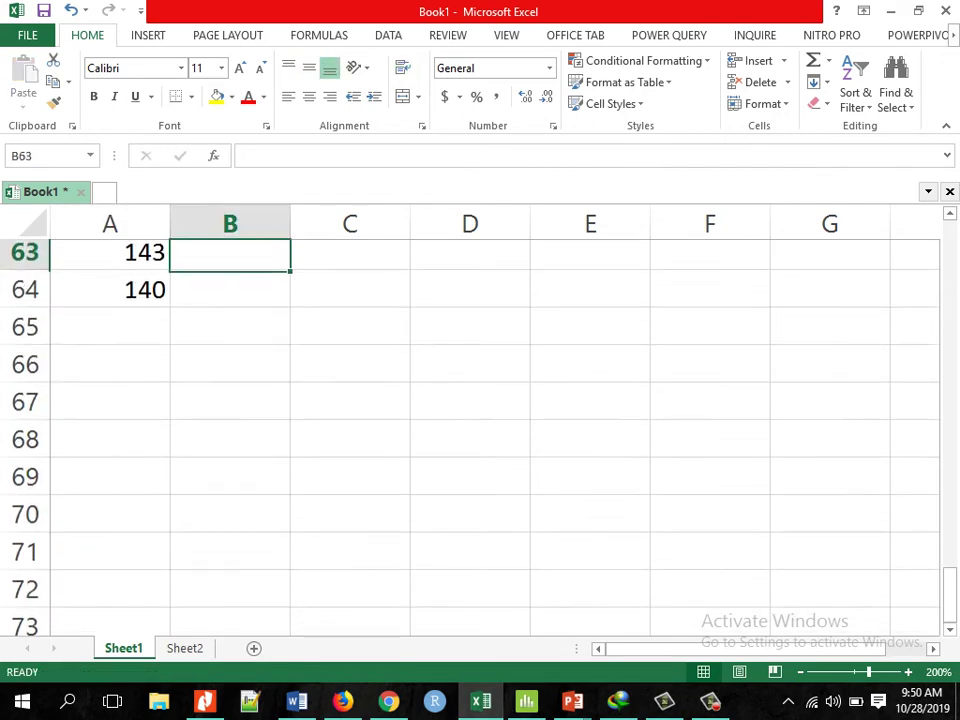
key(Down)
key(Down)
key(Down)
key(Left)
key(Down)
key(Up)
key(F2)
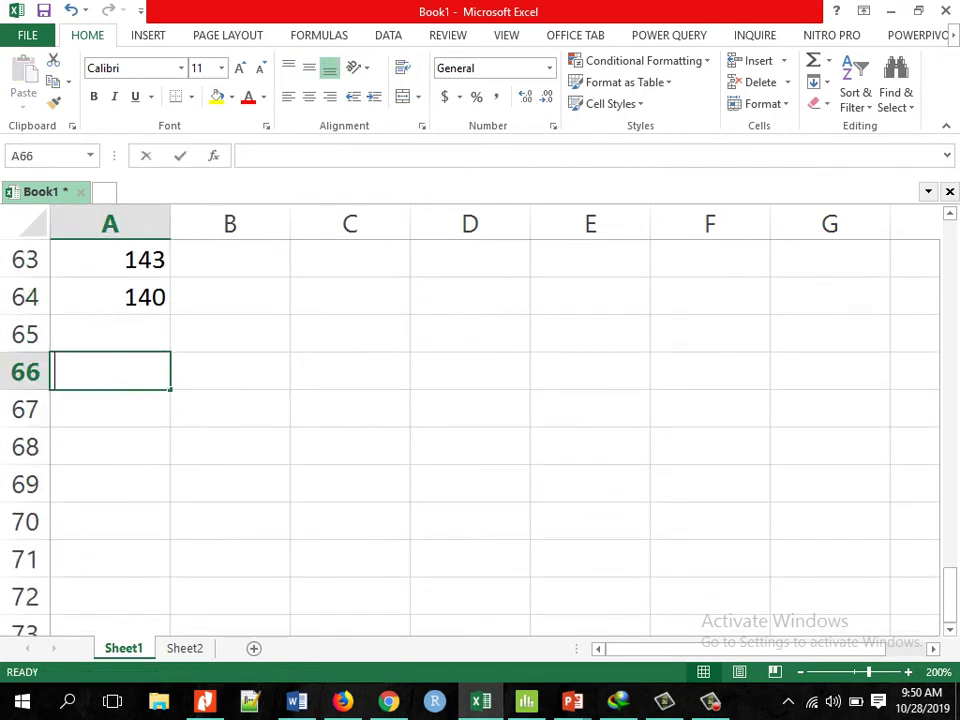
text(Dis)
key(BackSpace)
key(BackSpace)
text(i)
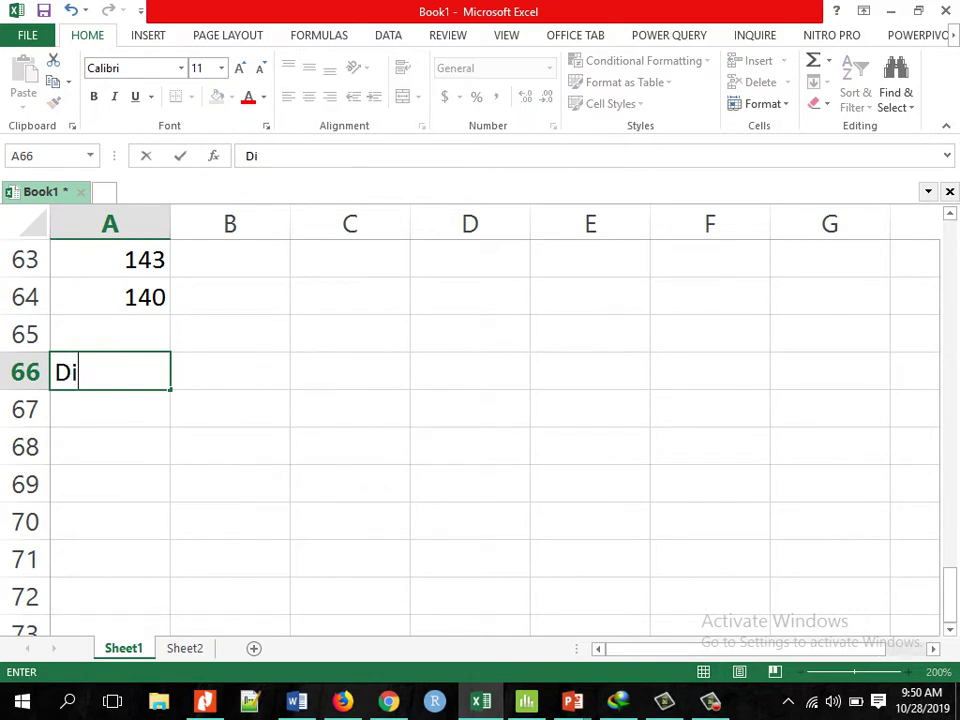
text(stribusi Norma)
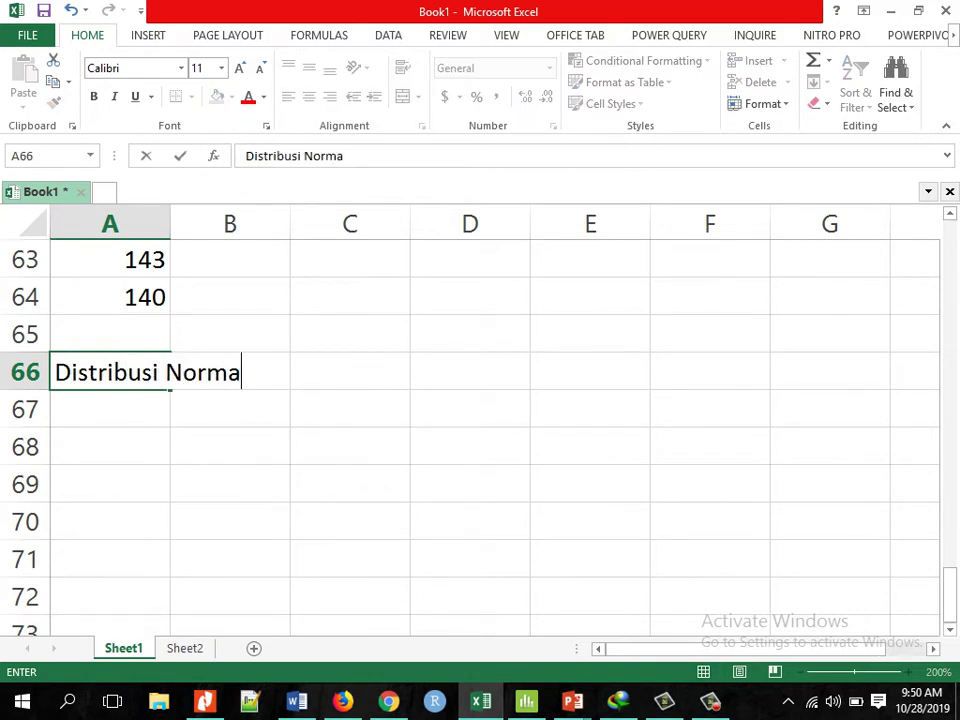
text(l)
key(Return)
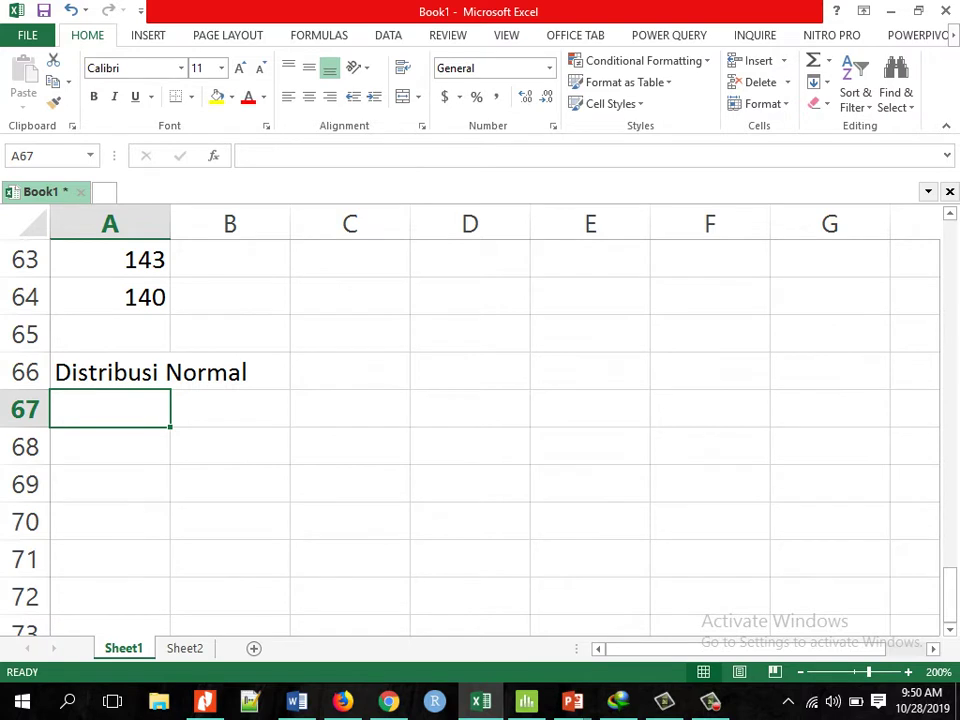
Enter the null hypothesis "Ho: Data berdistribusi Normal" in cell A67.
text(Ho)
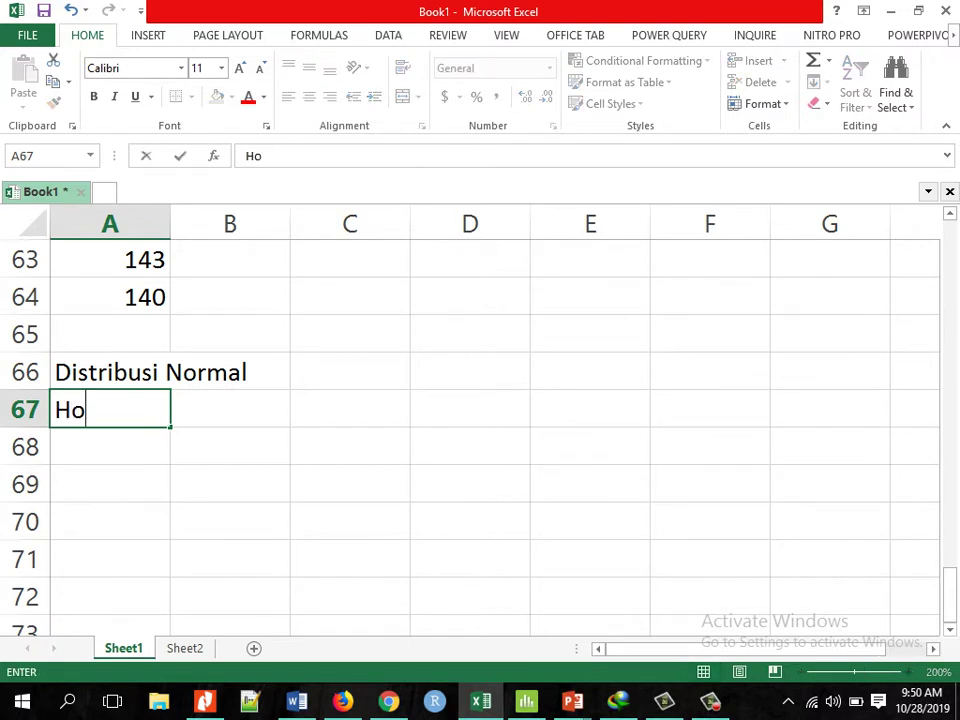
text(: Data )
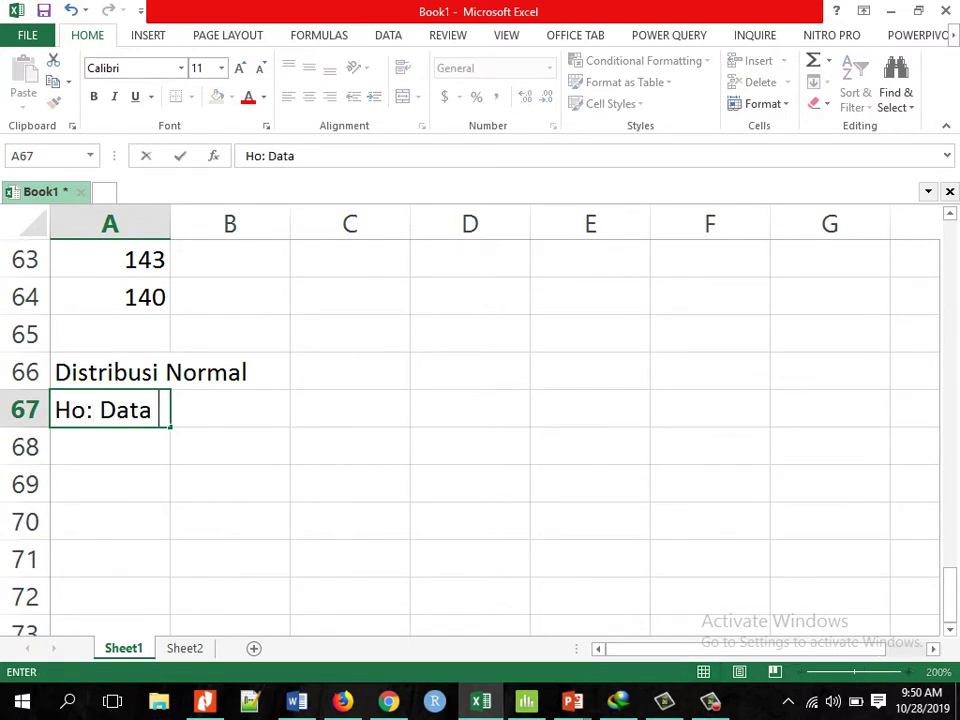
text(berdistribu)
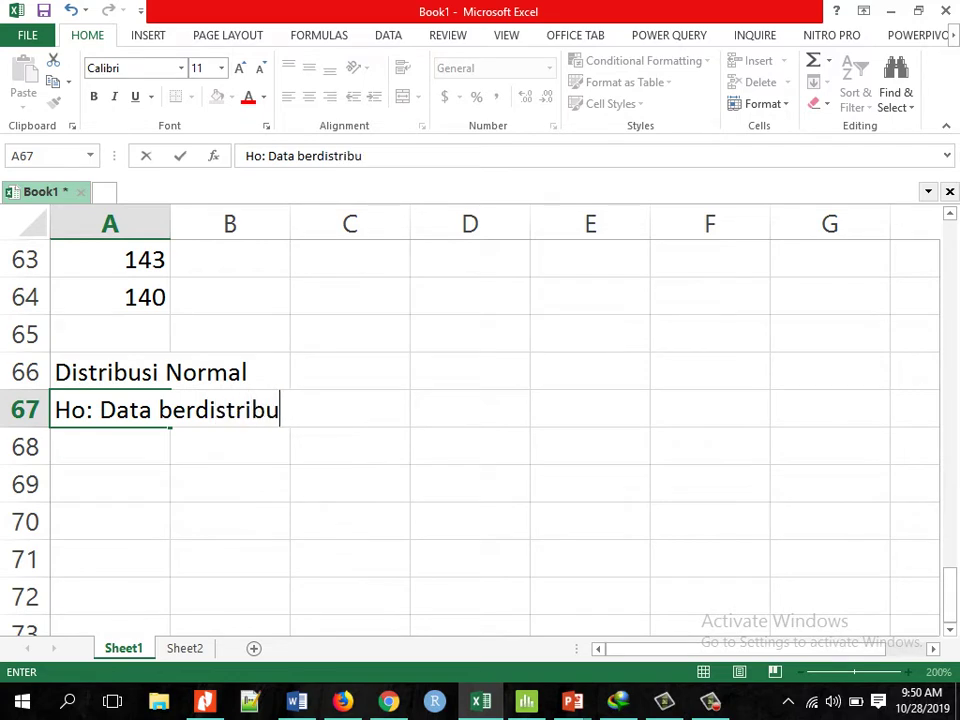
text(si Nor)
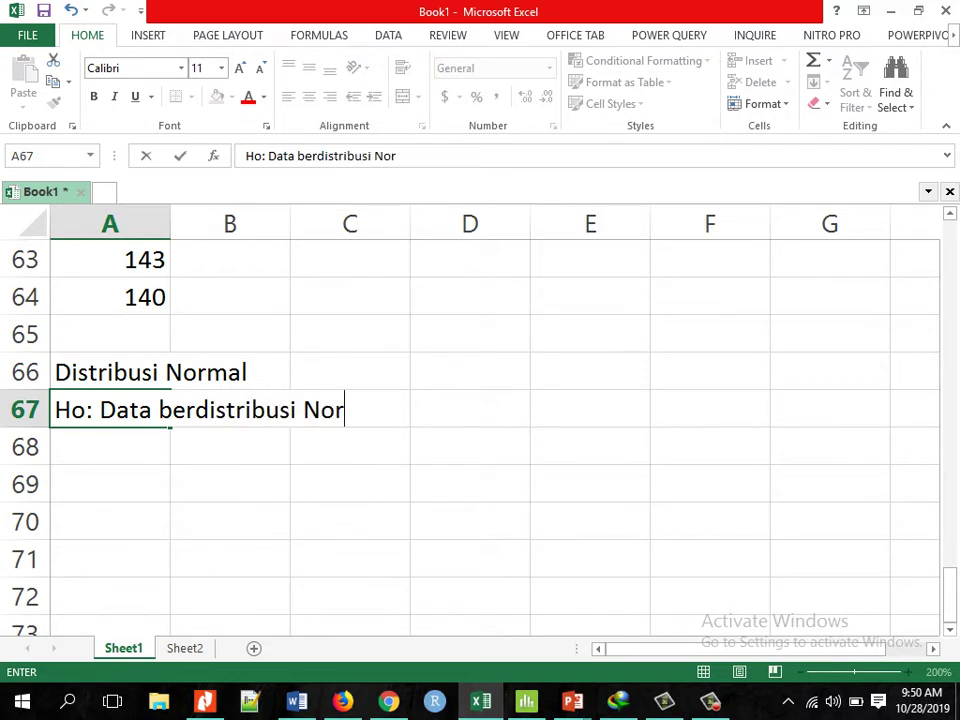
text(mal)
key(Return)
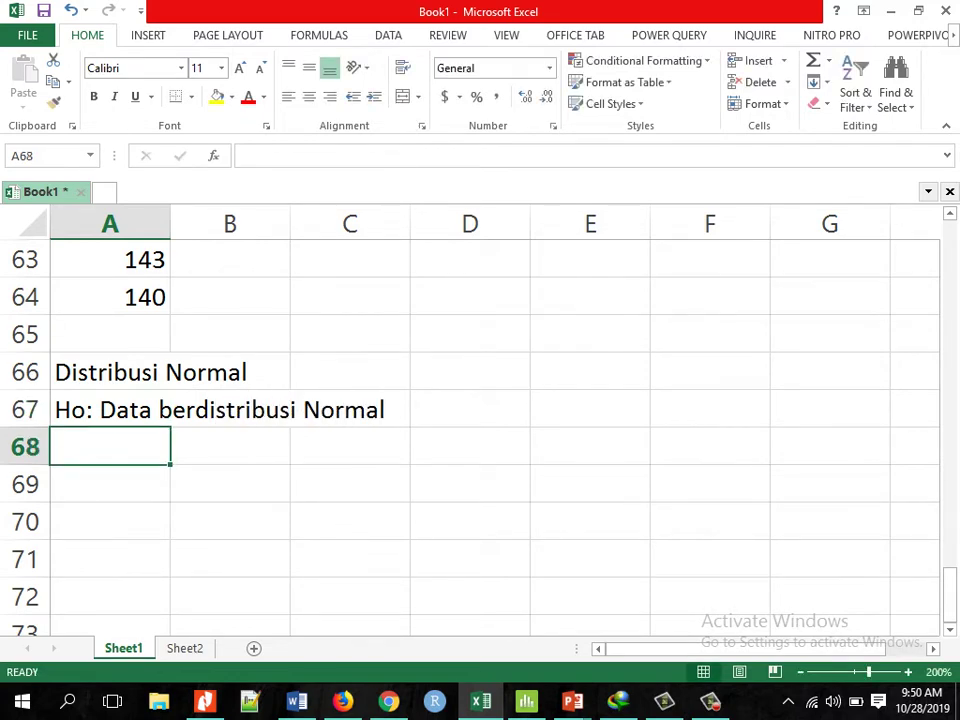
Enter the alternative hypothesis "H1: Data tidak berdistribusi Normal" in cell A68.
text(H1: D)
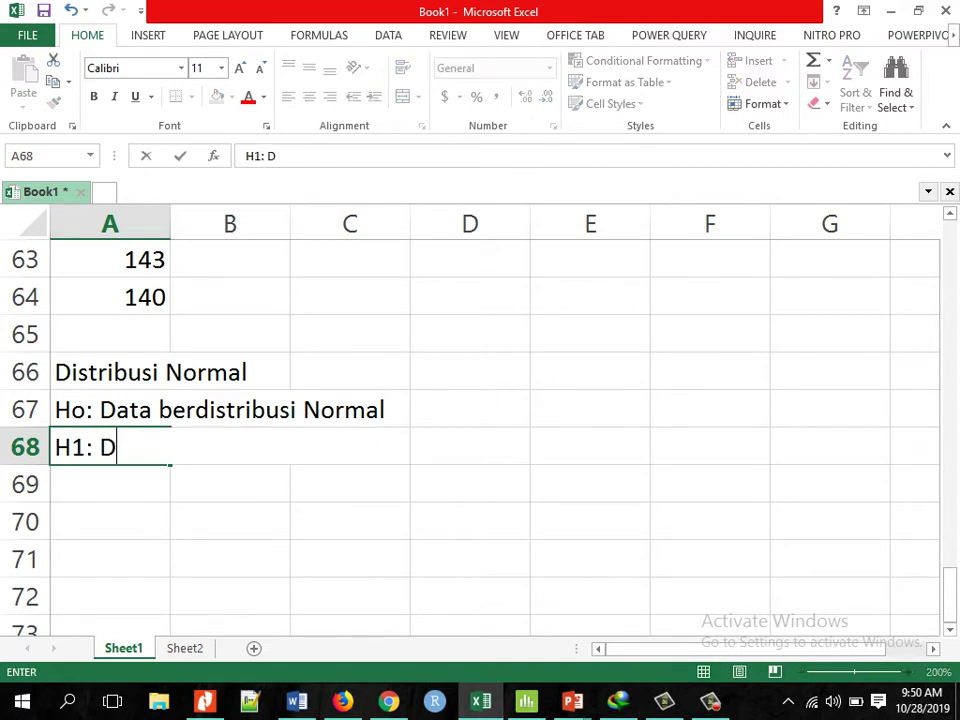
text(ata tidak )
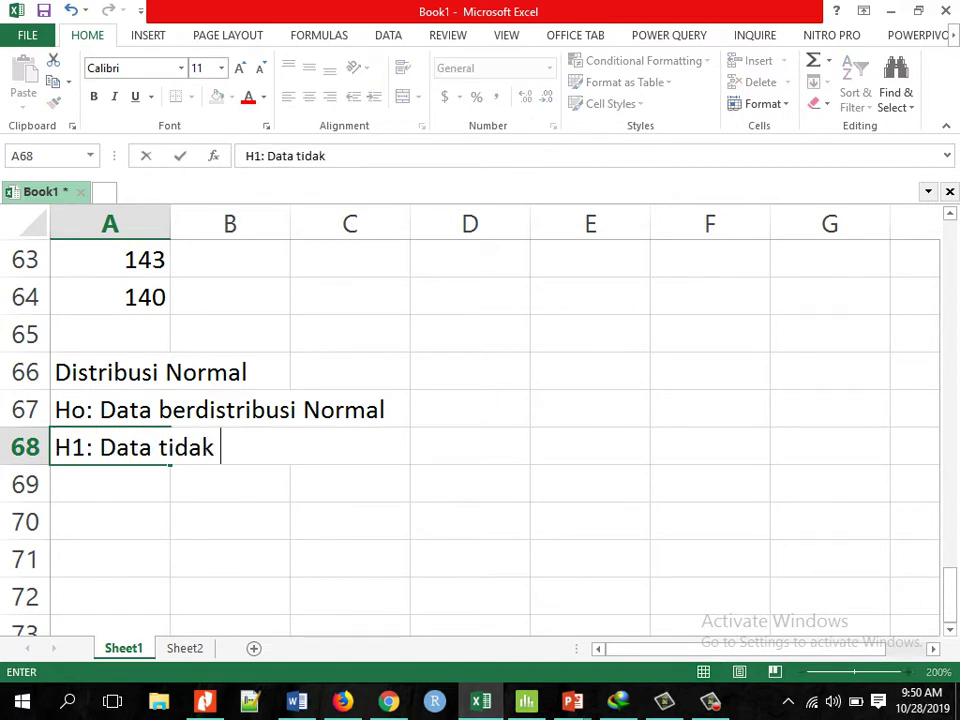
text(berdistribus)
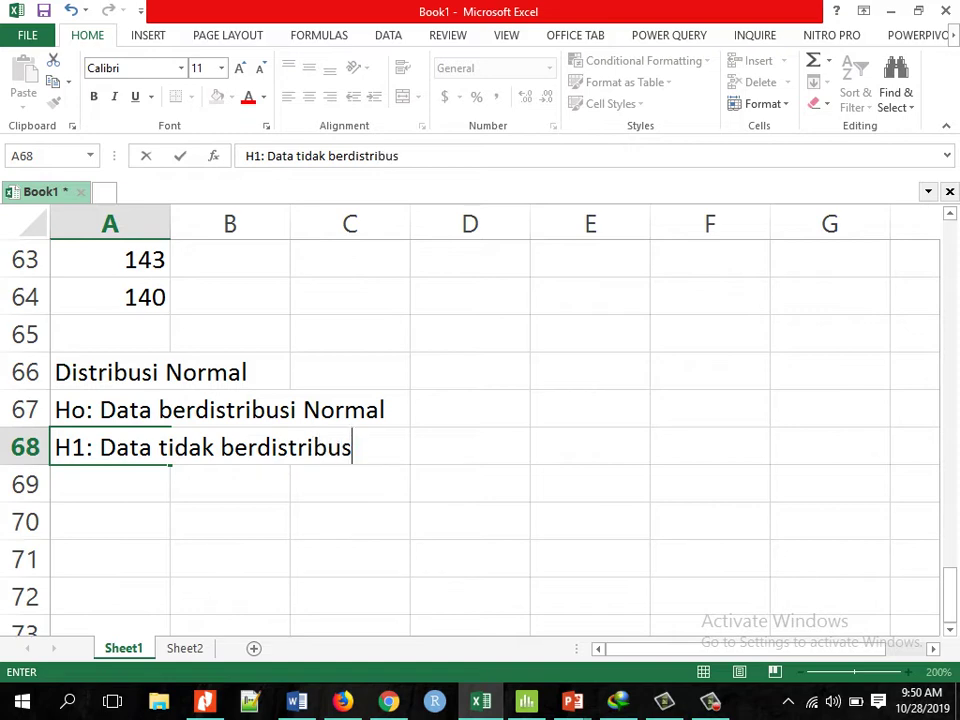
text(i Normal)
key(ctrl+Return)
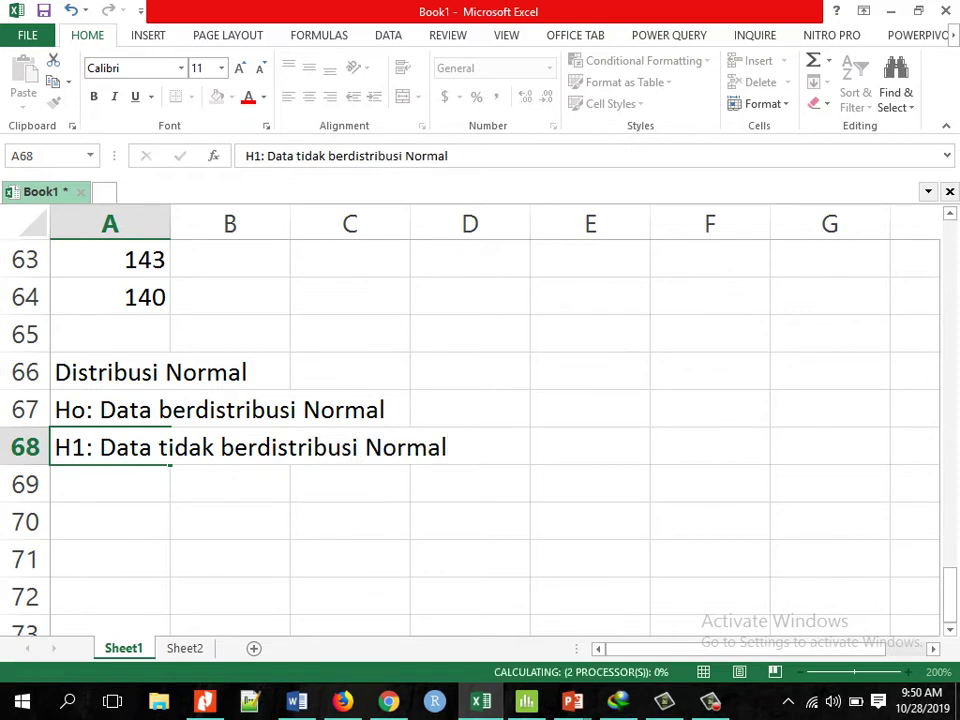
Enter the heading Hasil in cell A70 and the test result "Nilai P-Value : 0.470" in A71.
key(Down)
key(Up)
key(Down)
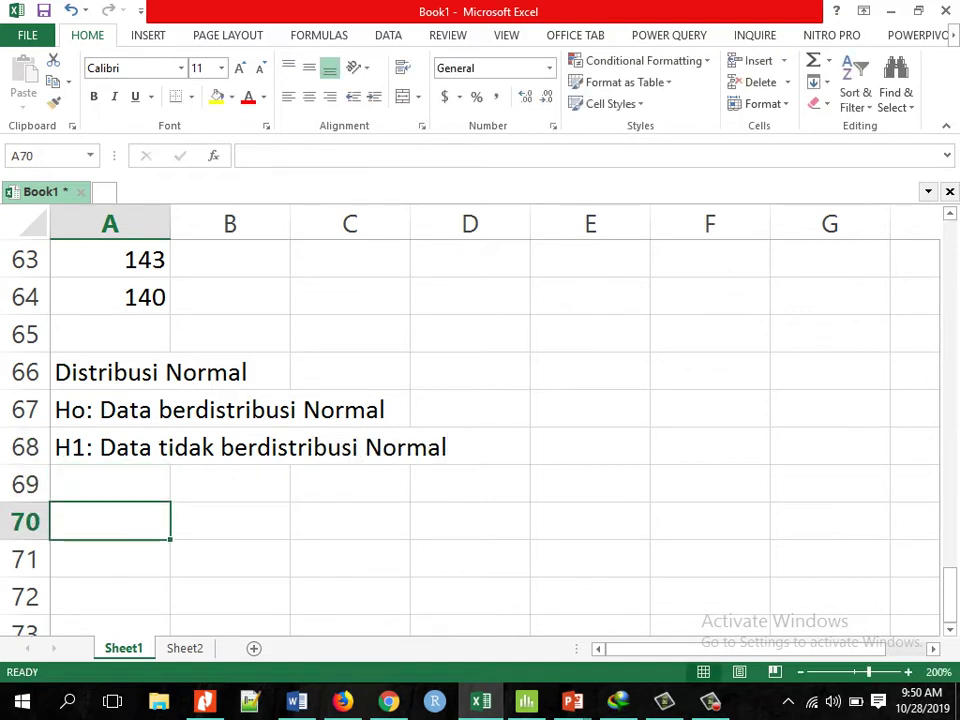
text(Hasil)
key(Return)
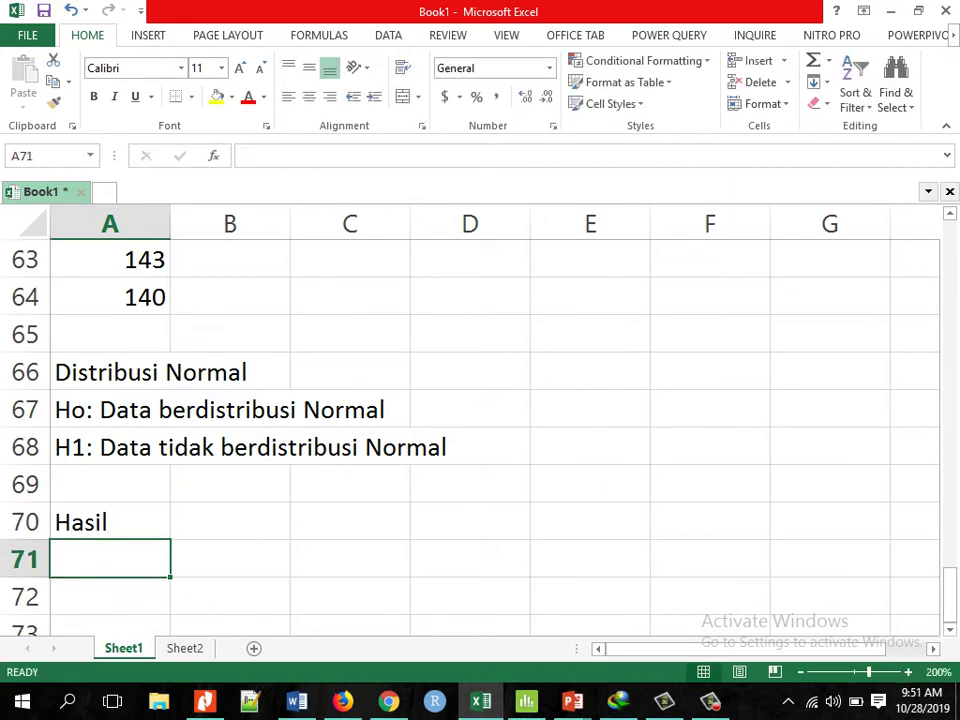
text(Nilai P-Value)
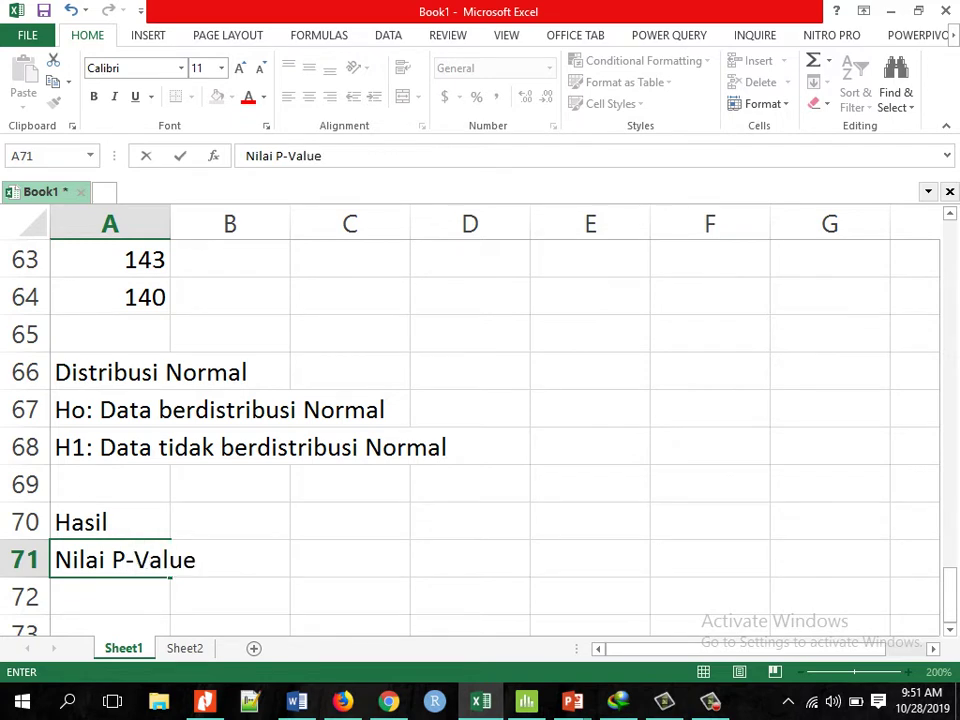
text( : 0.)
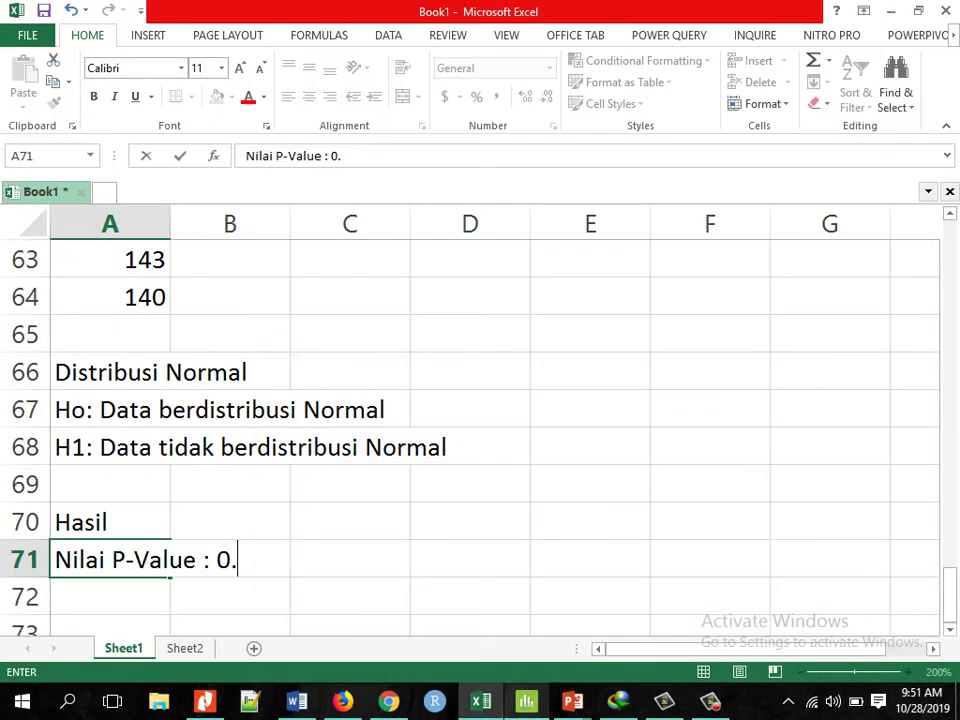
text(470)
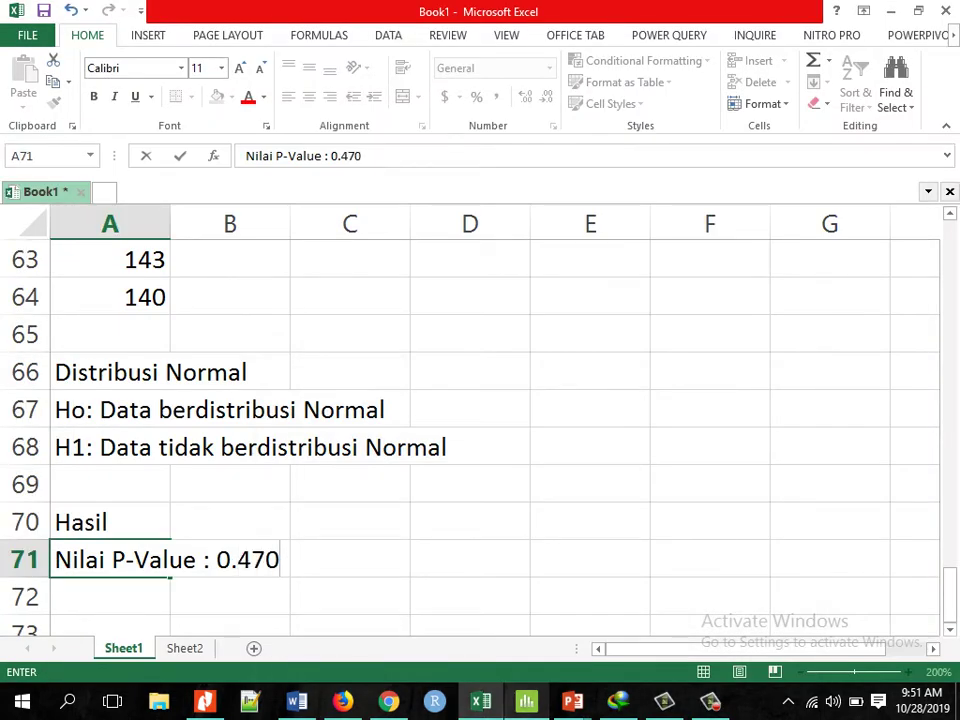
key(Return)
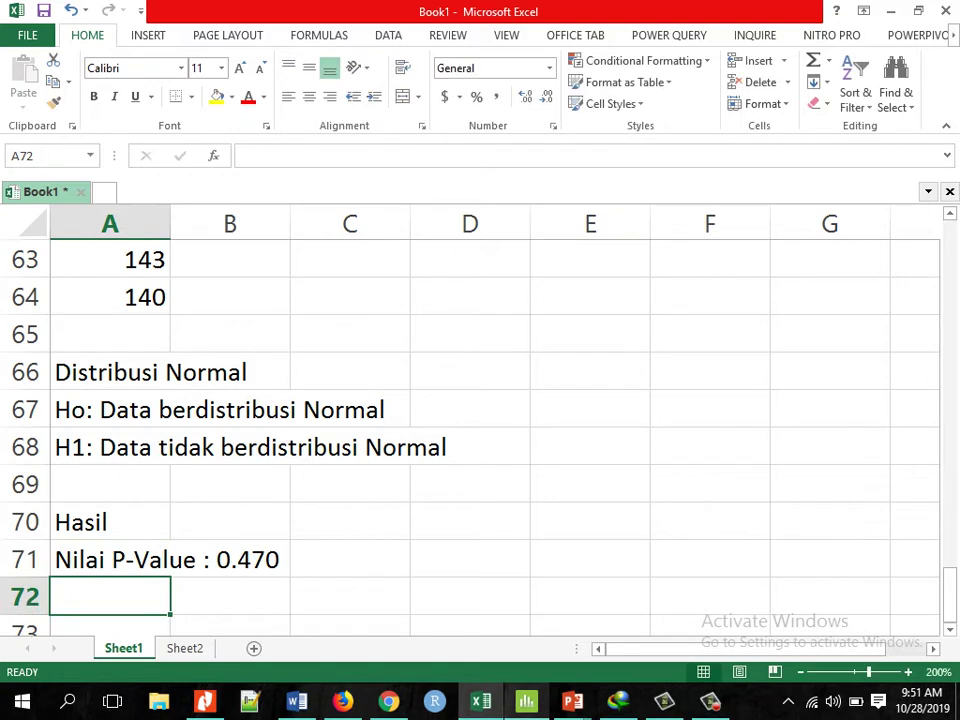
Enter the interpretation "Mengindikasikan bahwa nilai P-value > 0.05." in cell A72.
text(M)
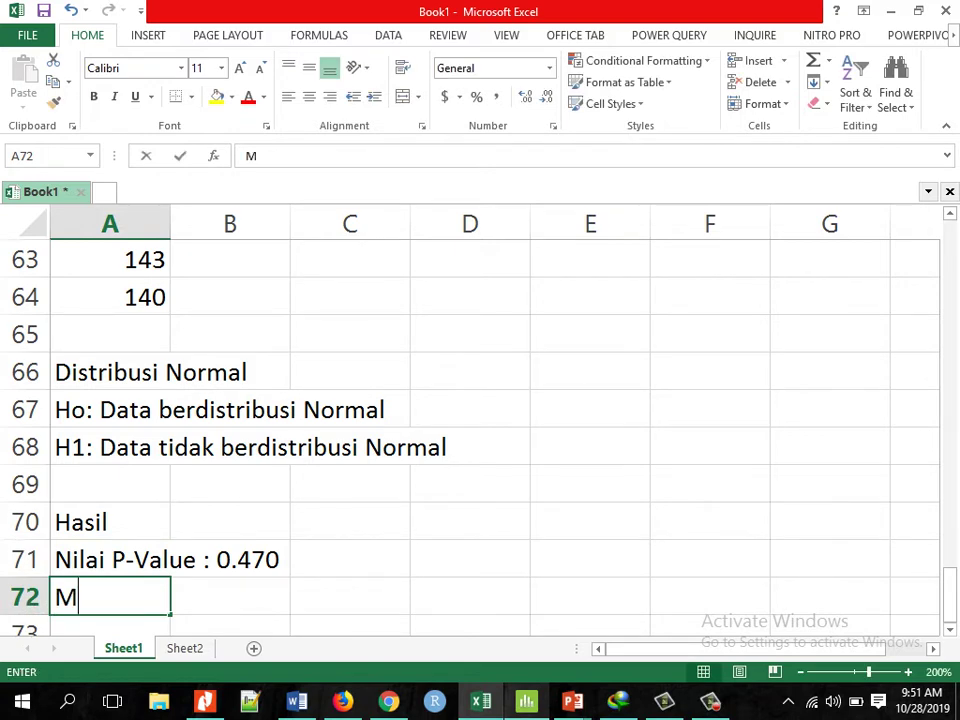
text(engindikasikan bahwa)
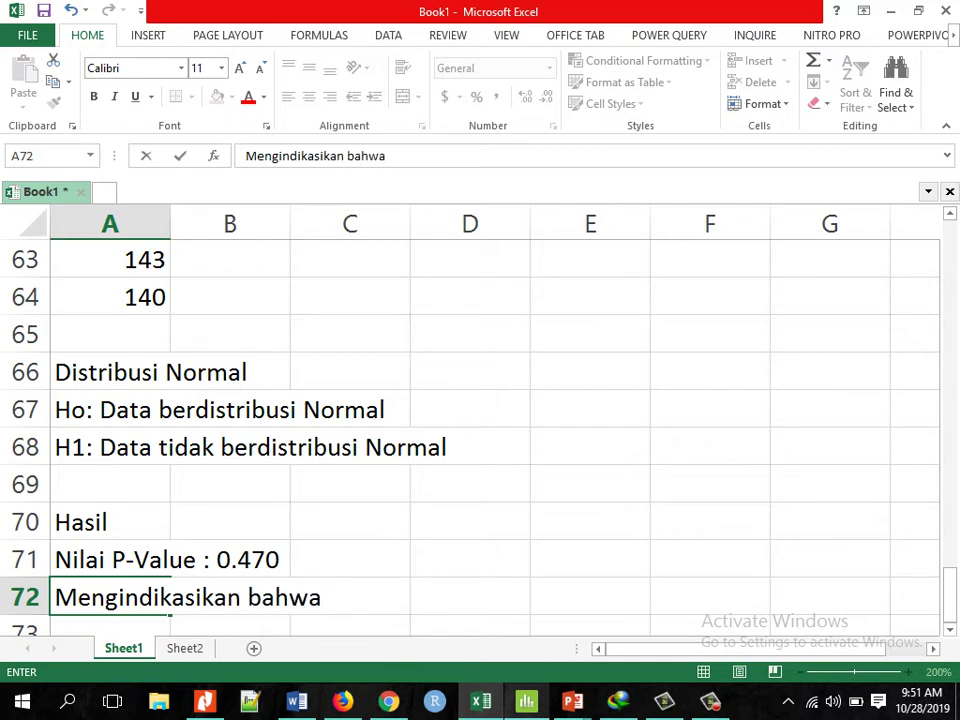
text( nilai P)
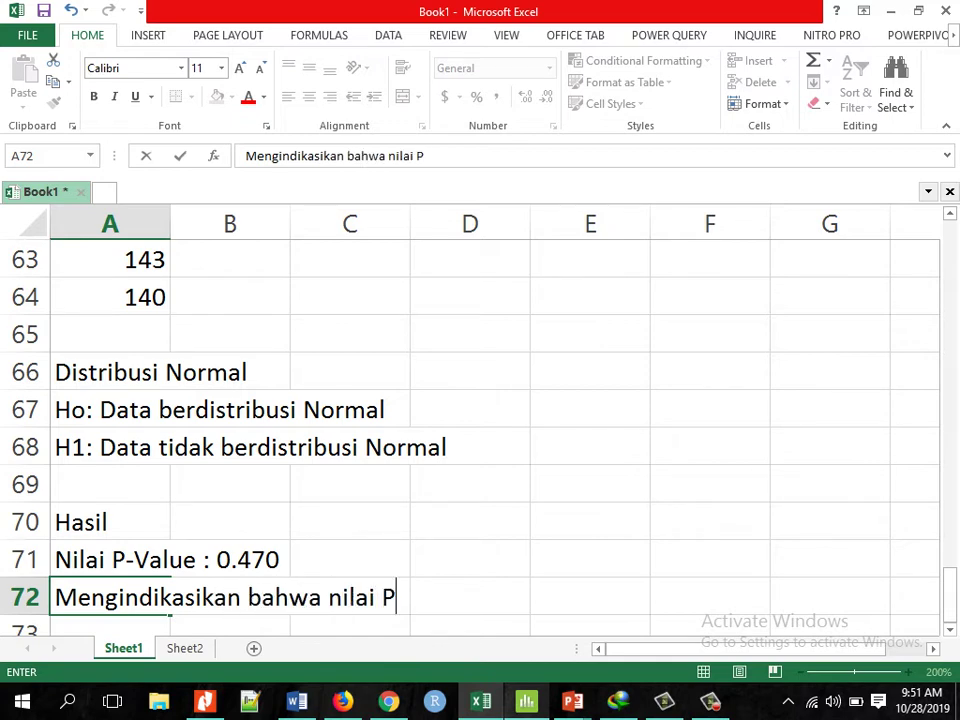
text(-val)
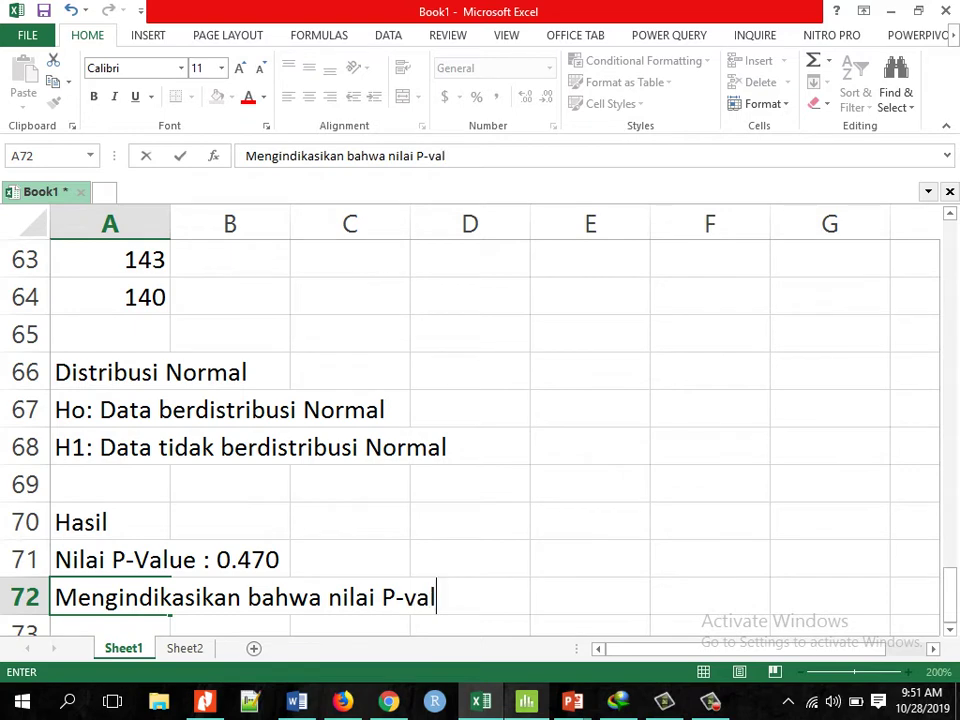
text(ue > 0.05.)
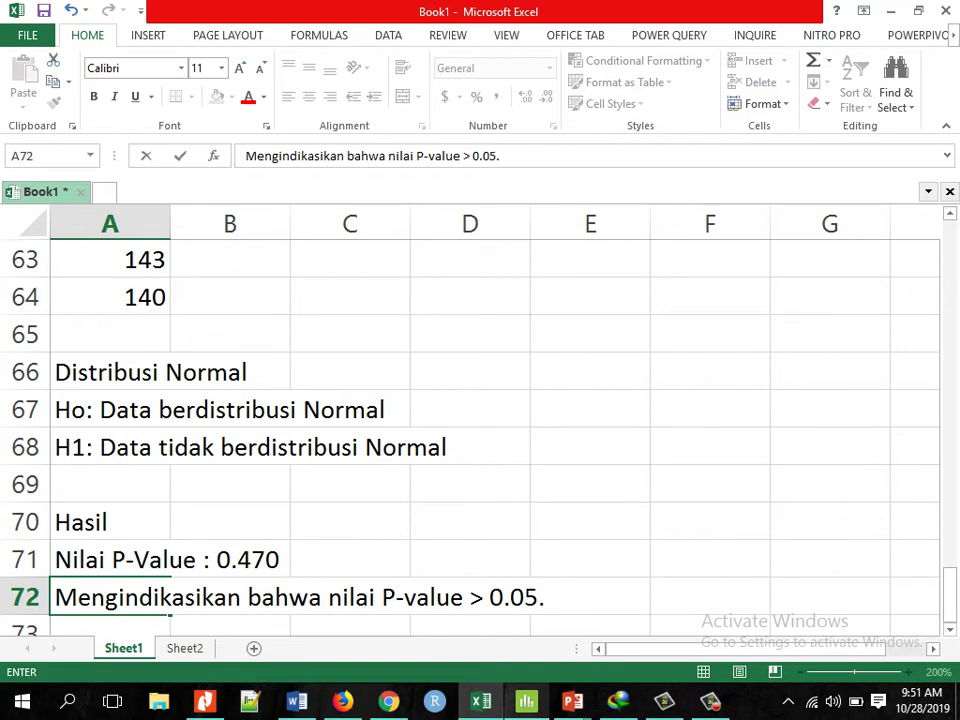
key(Return)
Enter the conclusion "Artinya, Ho diterima (data berdistribusi Normal)" in cell A73.
text(a)
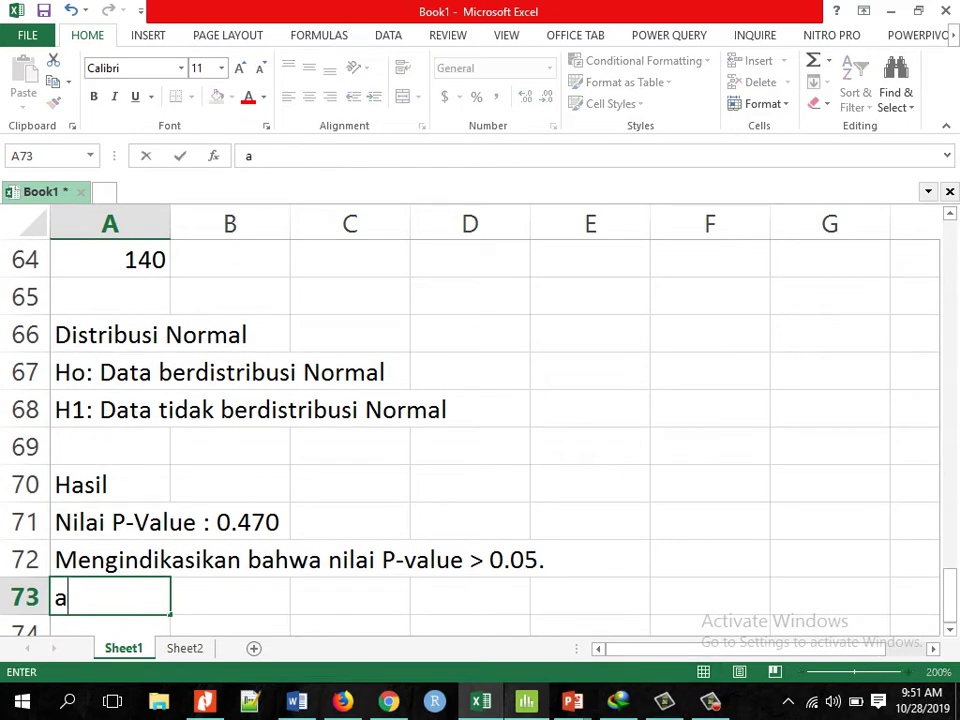
key(BackSpace)
text(Artinya,)
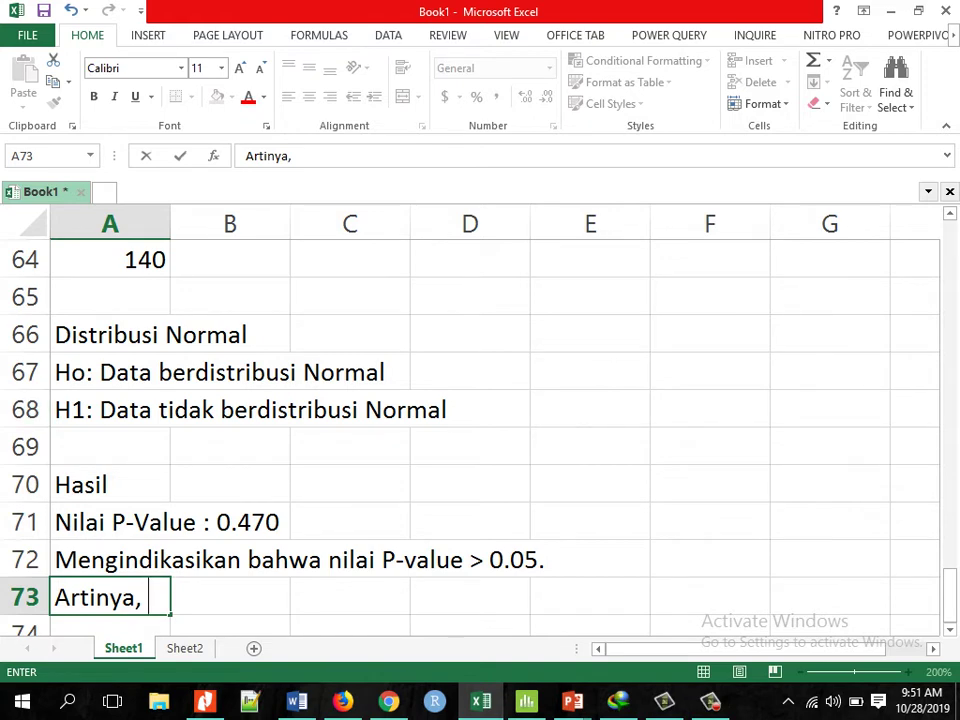
text(Ho )
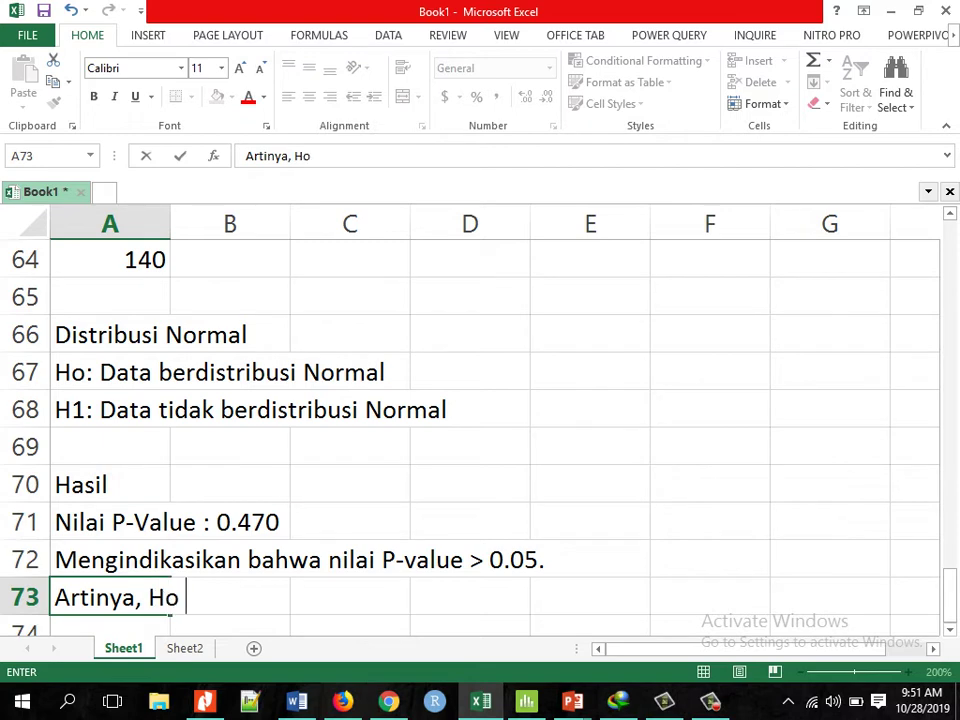
text(diterima)
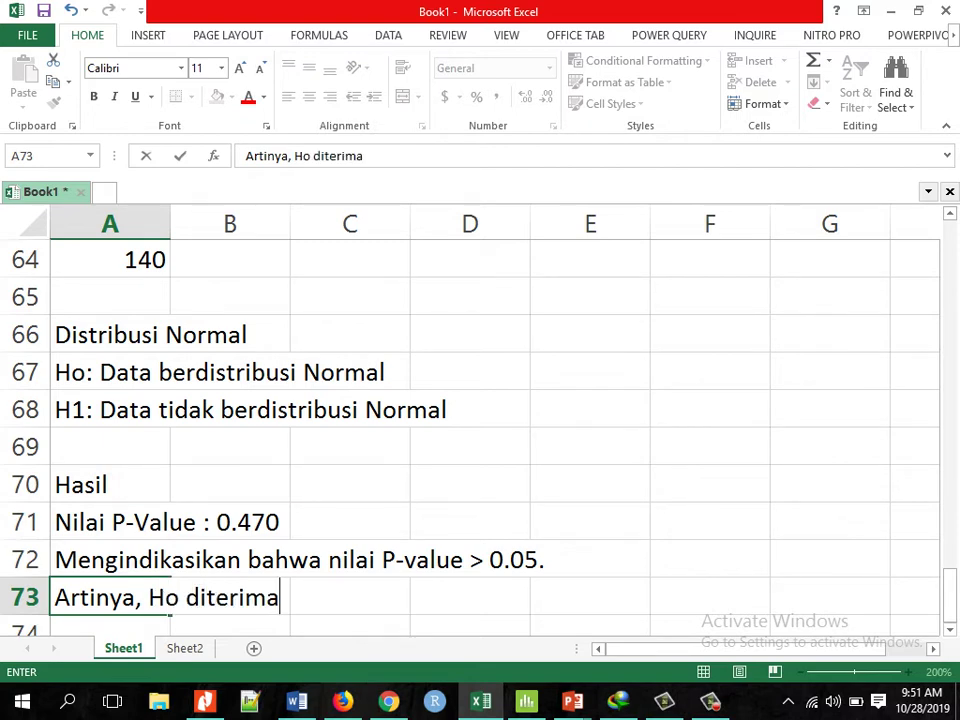
text( (da)
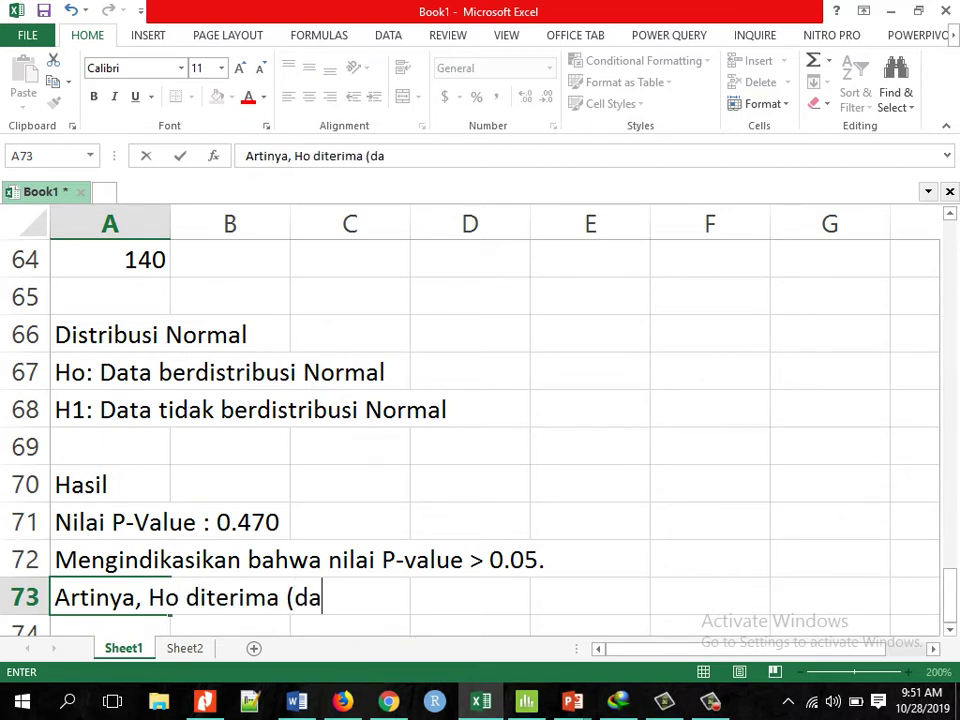
text(ta berdi)
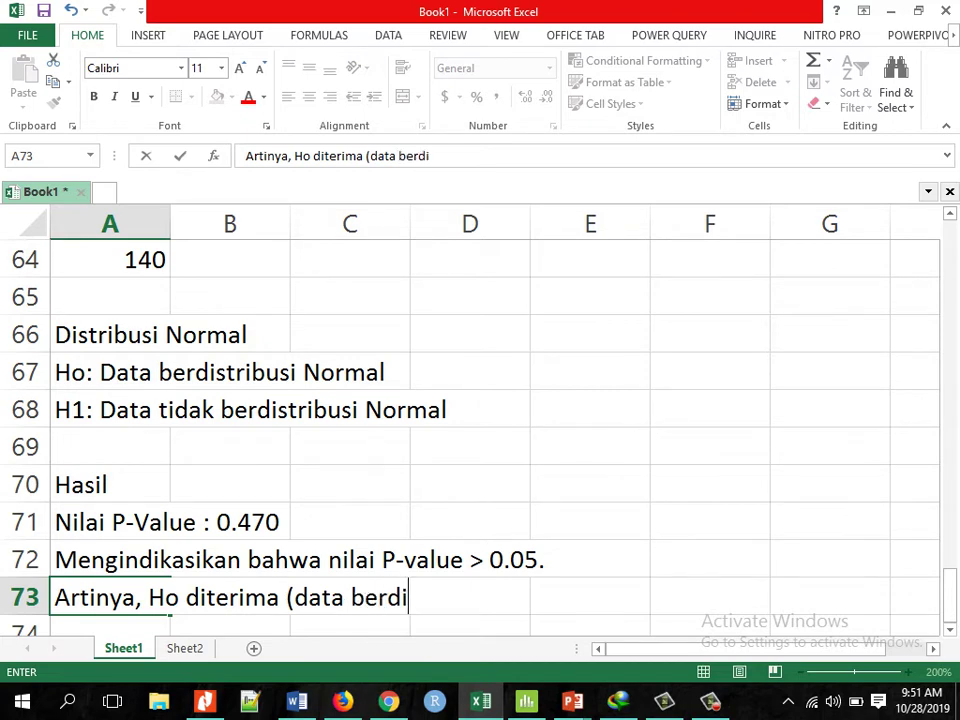
text(stribusi Norma)
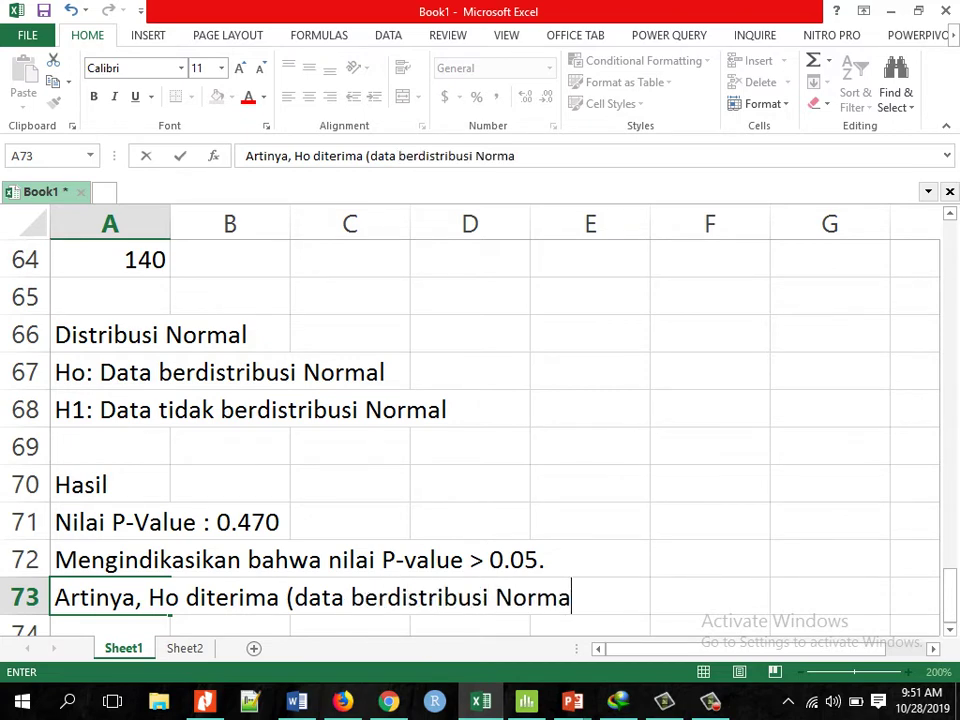
text(l))
key(Return)
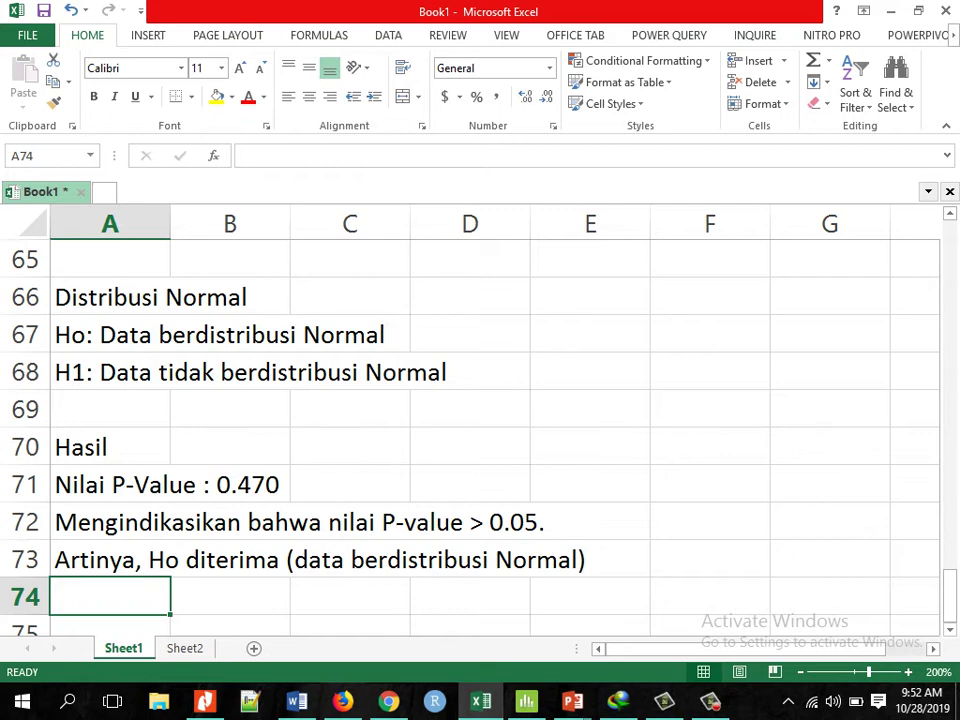
key(Down)
key(Down)
key(Up)
key(Up)
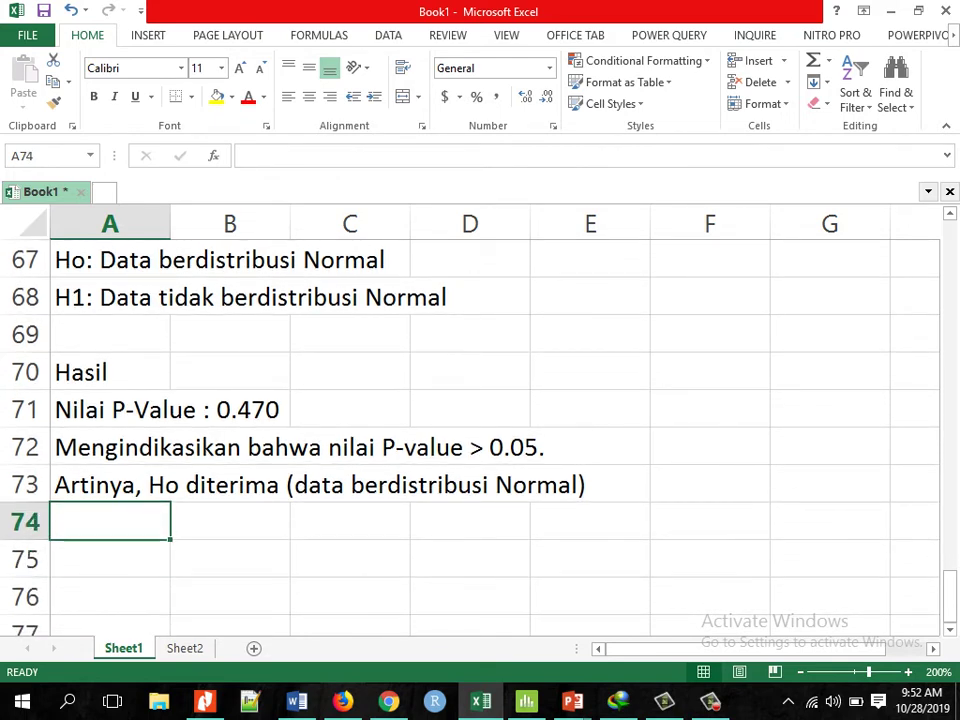
Switch to Minitab, examine the Uji Normalitas IQ probability plot enlarged, and minimize the graph window.
click(526, 703)
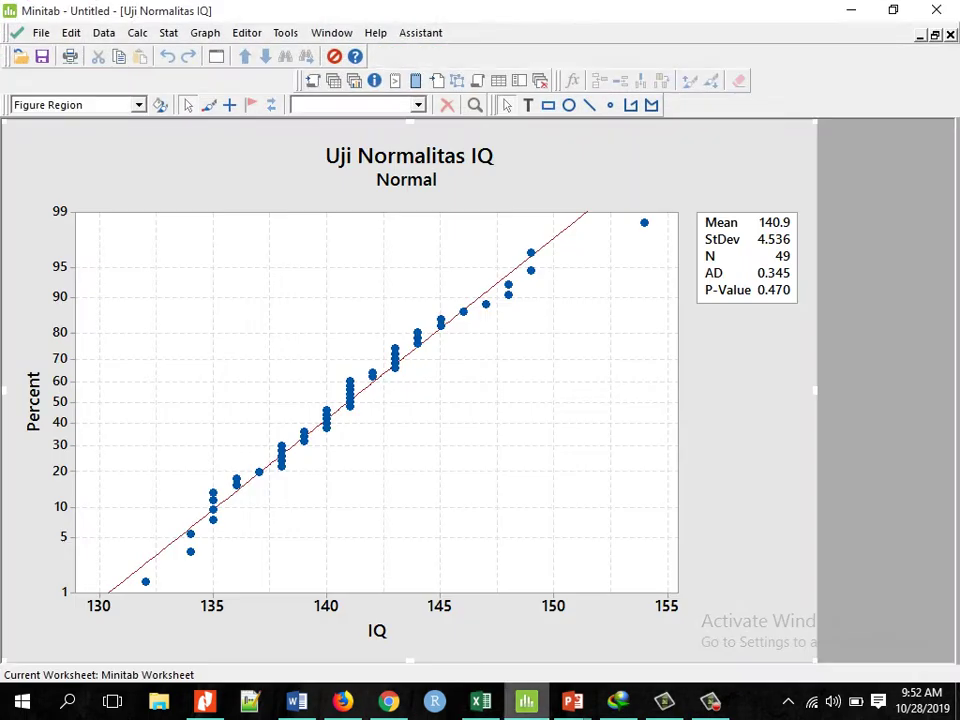
click(935, 35)
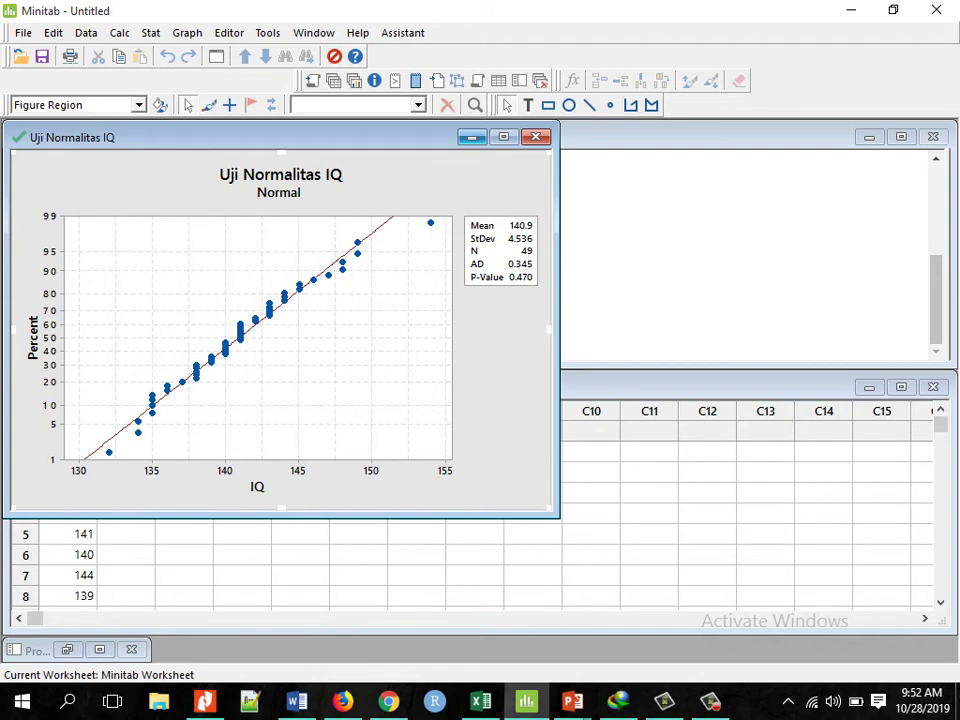
drag(250, 137, 324, 199)
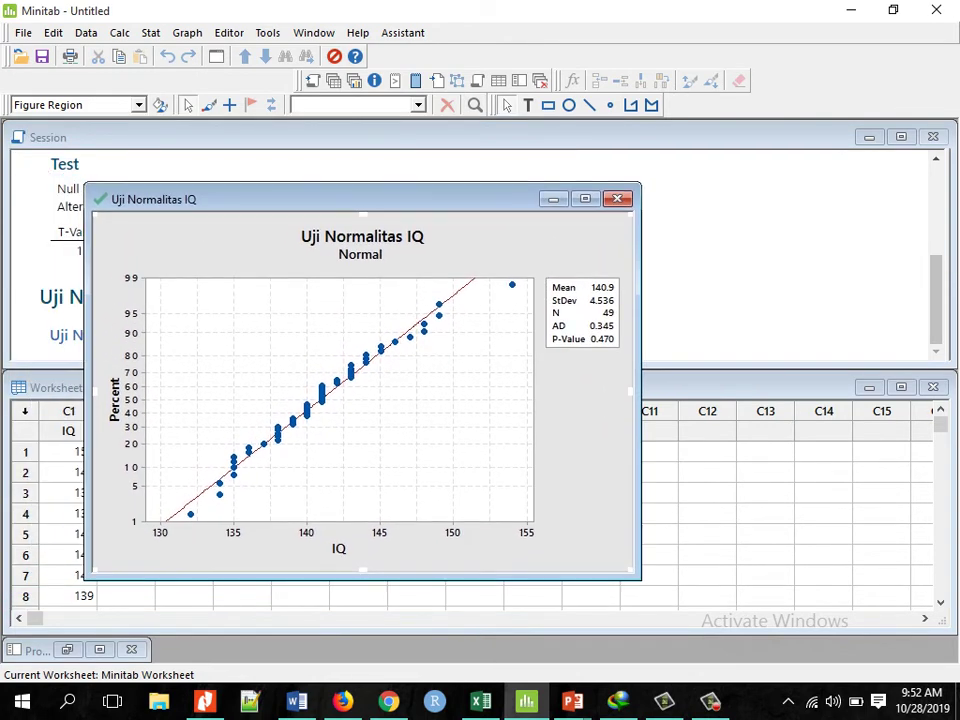
click(585, 199)
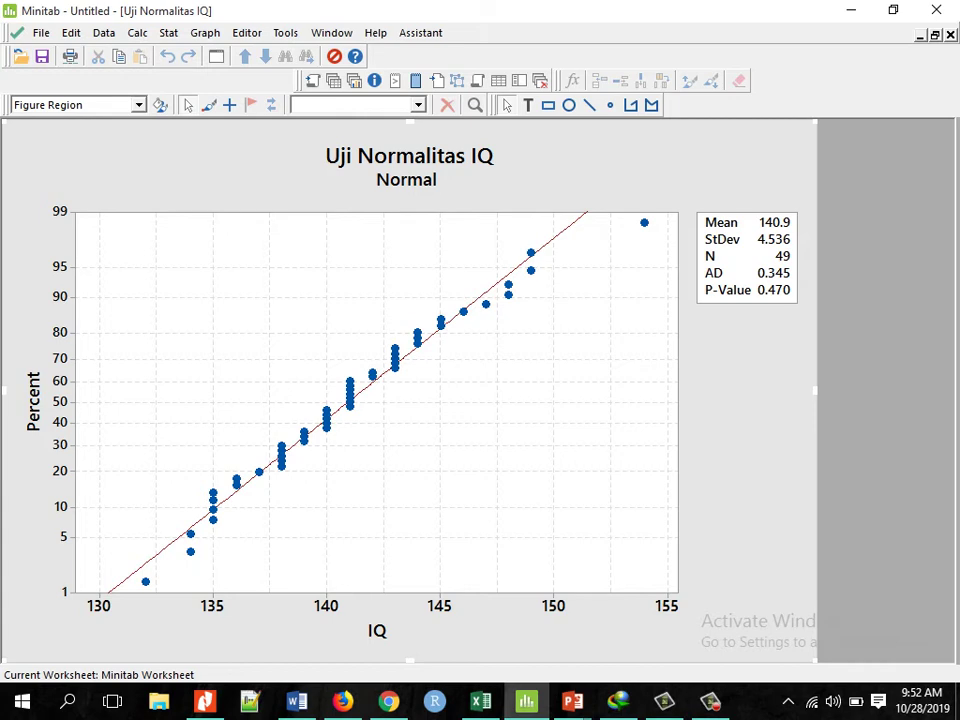
mouse_move(188, 528)
click(935, 35)
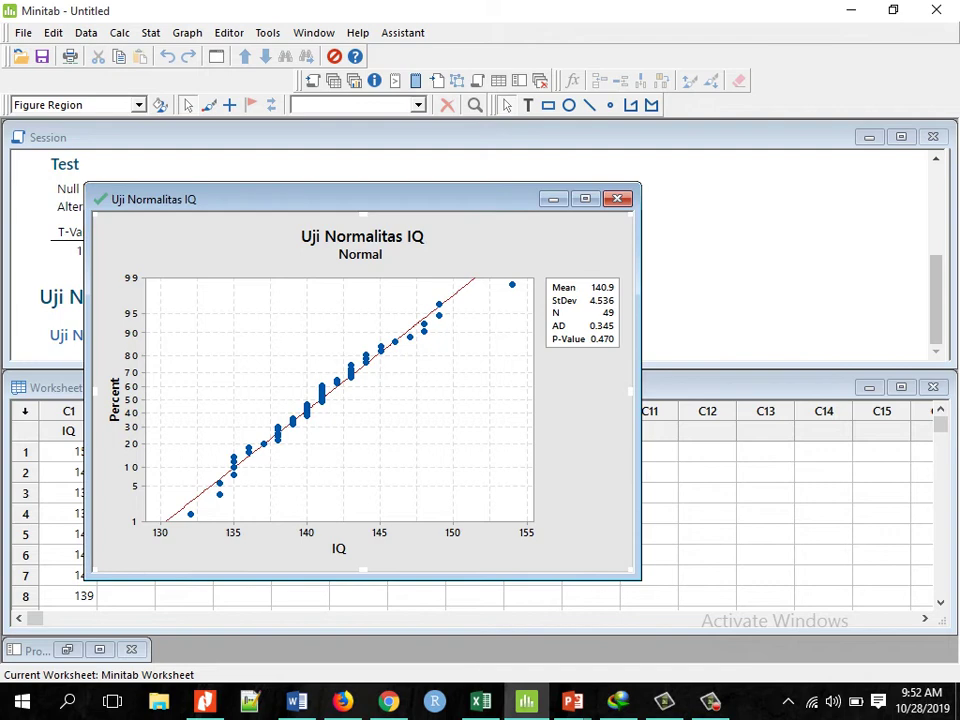
click(553, 199)
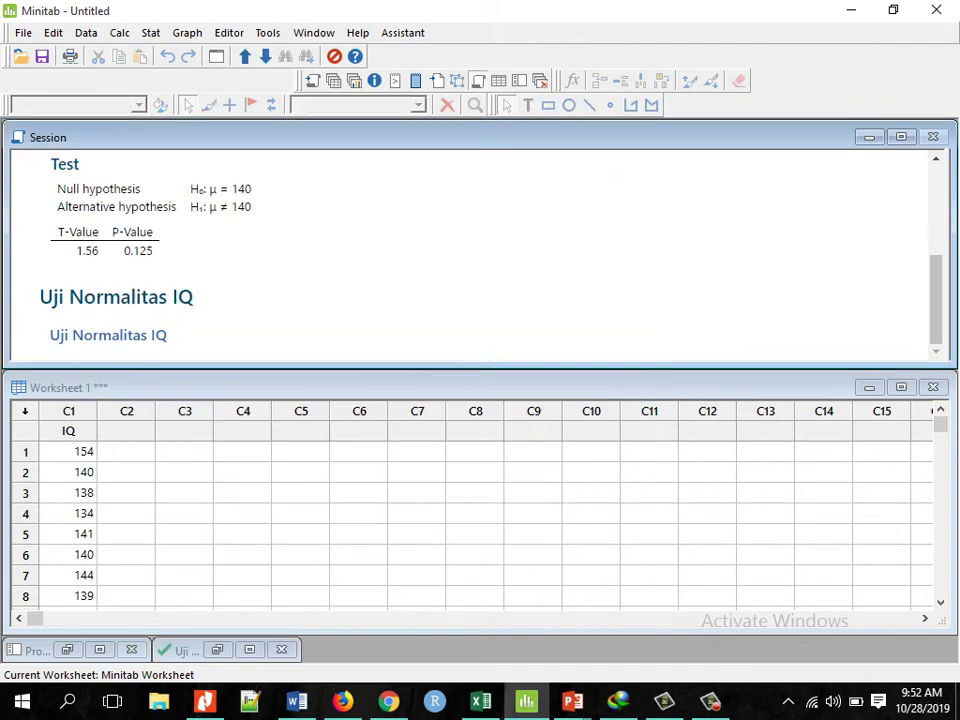
Set up a 1-Sample t test with the IQ column reselected as the sample and a hypothesized mean of 140.
click(151, 33)
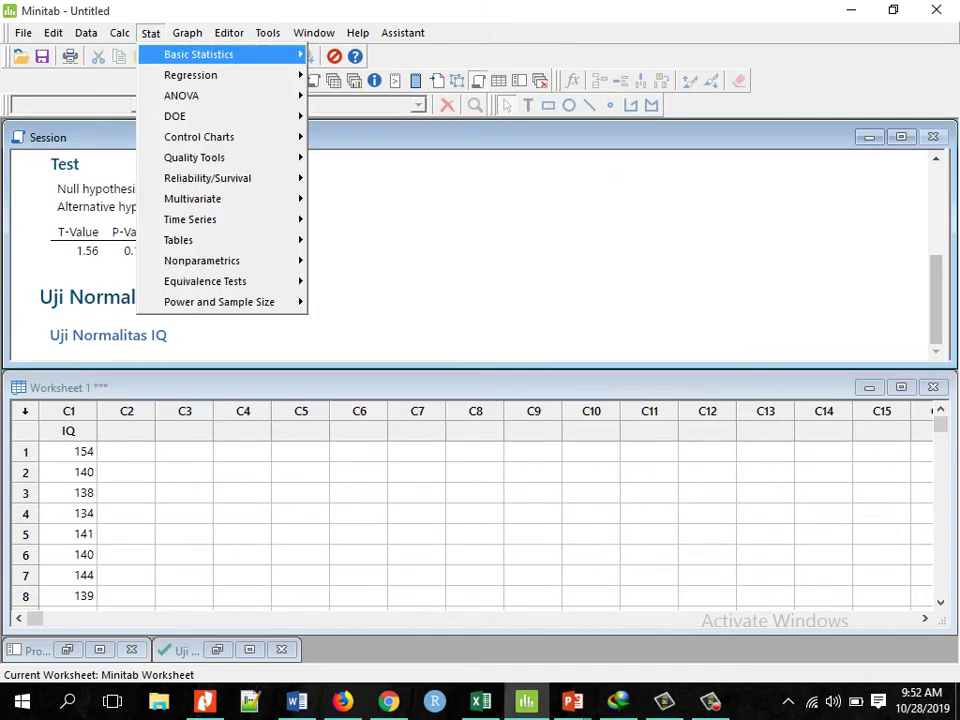
mouse_move(199, 55)
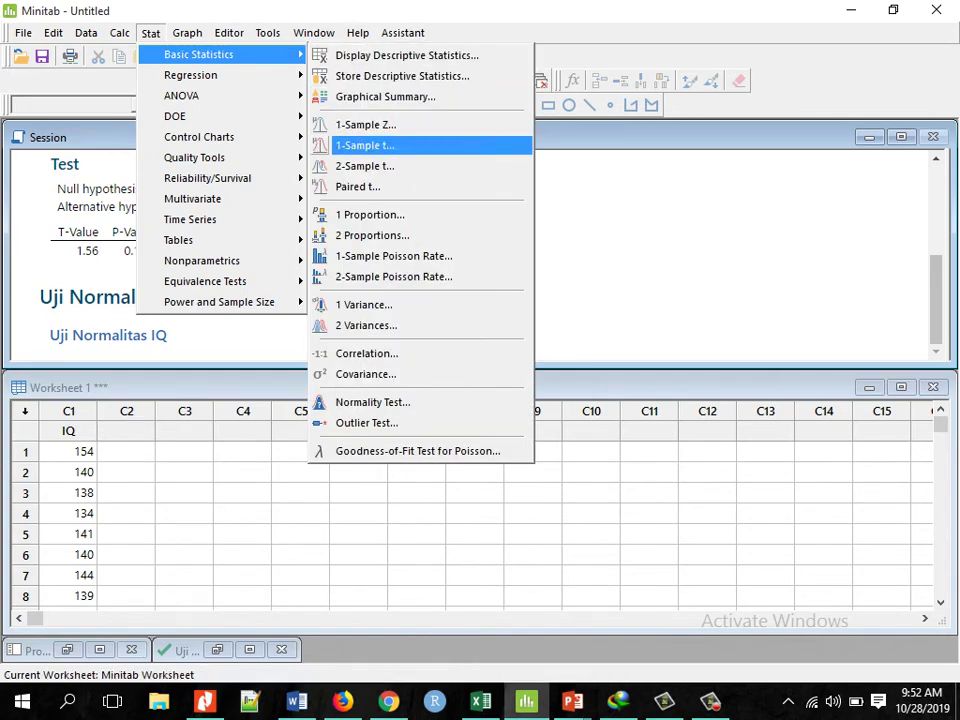
click(365, 146)
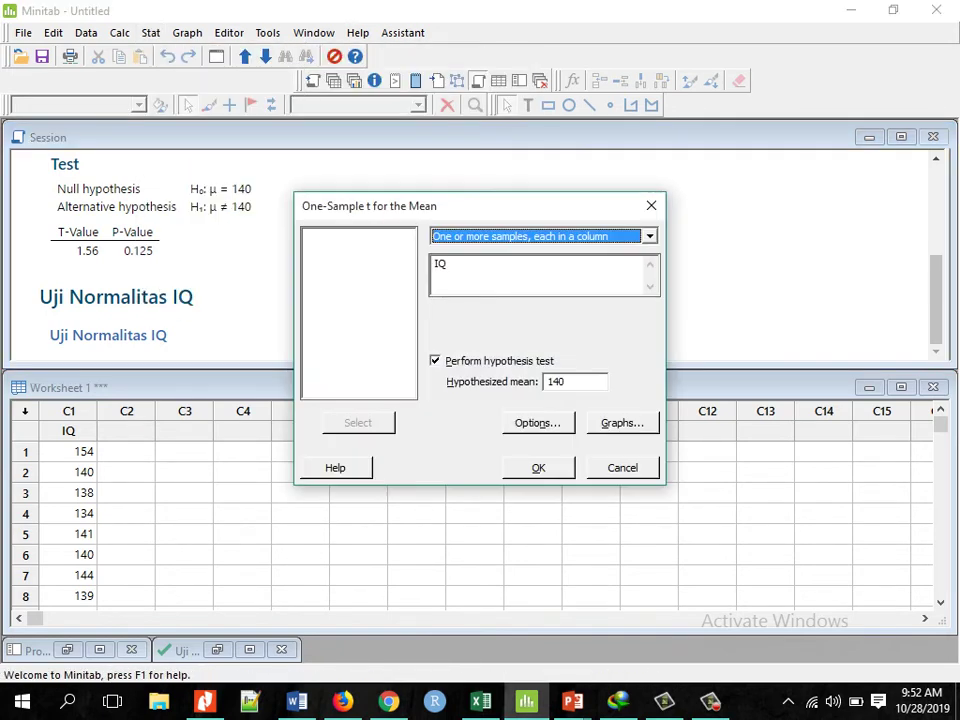
click(450, 265)
drag(450, 265, 434, 265)
key(BackSpace)
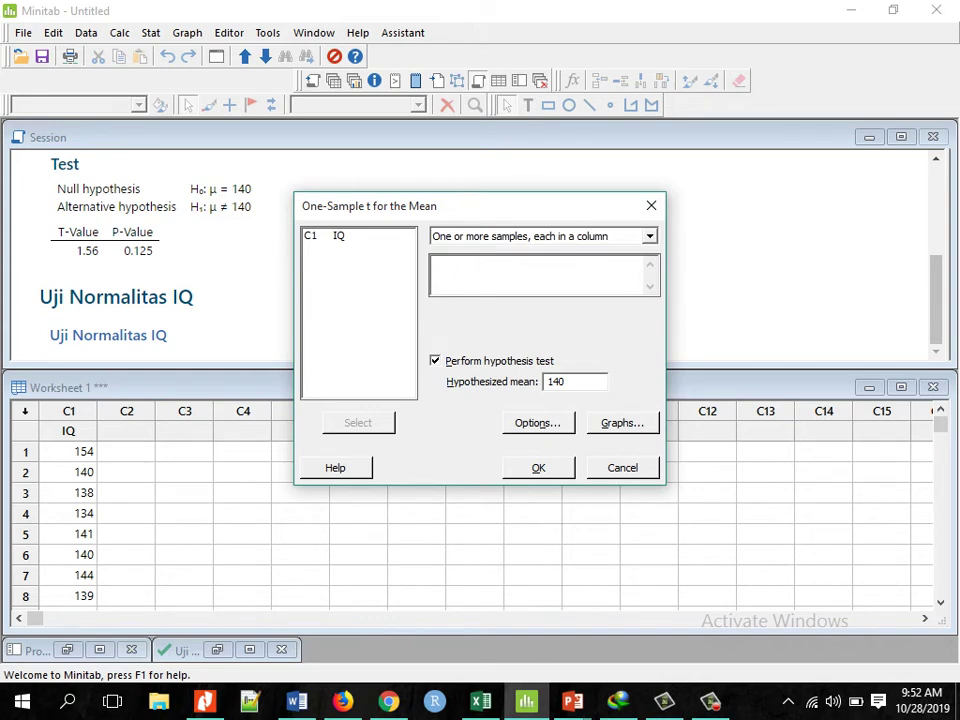
double_click(338, 236)
click(549, 381)
double_click(551, 381)
key(Tab)
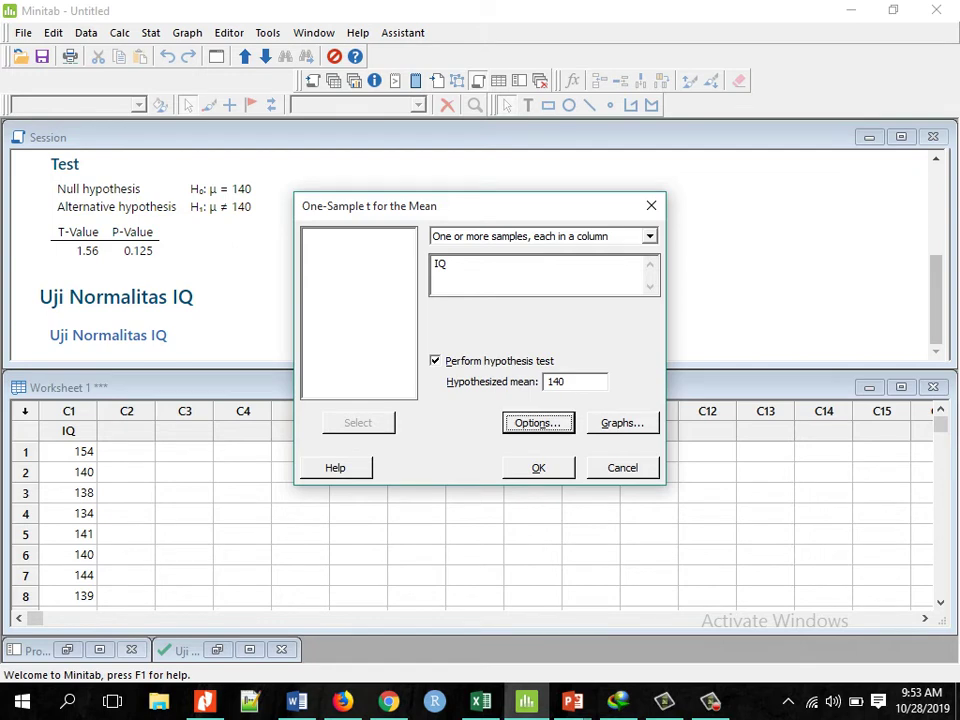
Set the alternative hypothesis to Mean < hypothesized mean, keeping the 95.0 confidence level, and run the test.
key(Return)
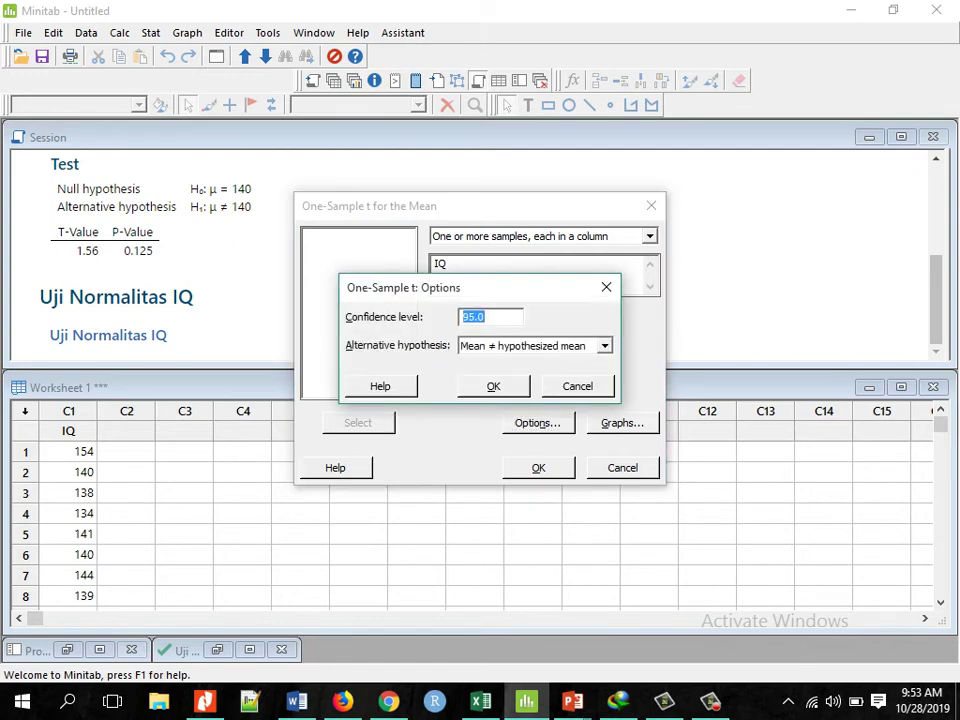
click(605, 346)
key(Up)
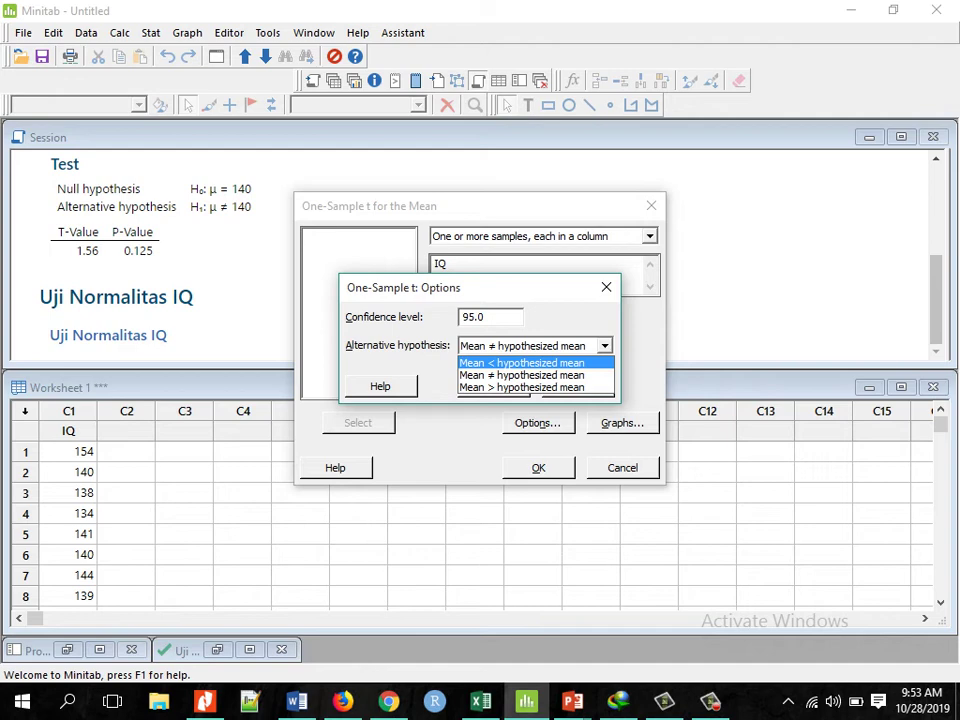
click(522, 363)
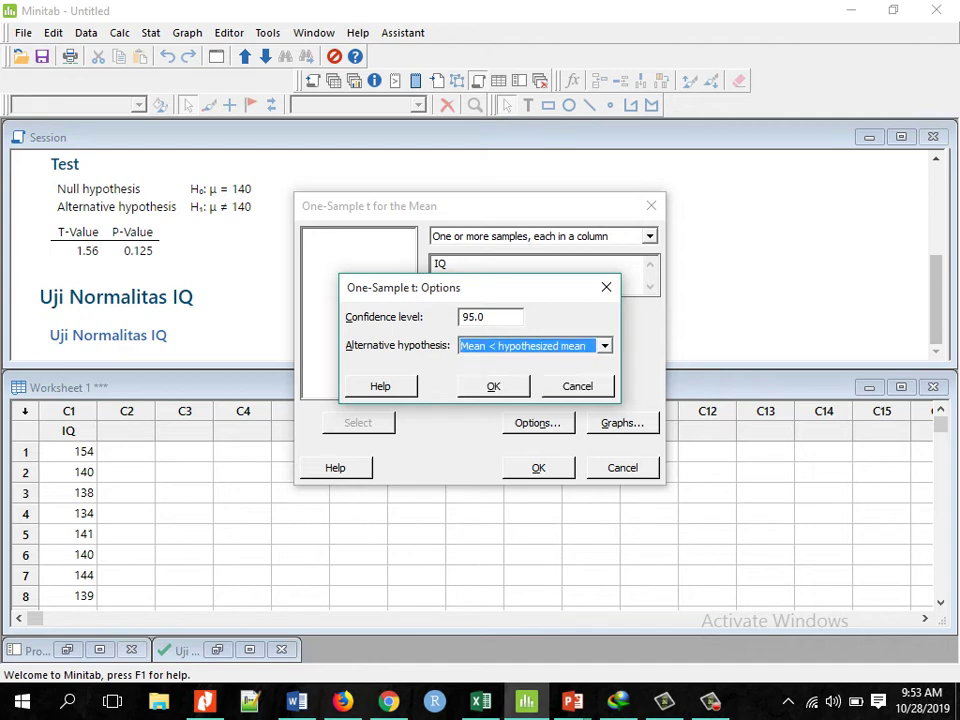
key(Return)
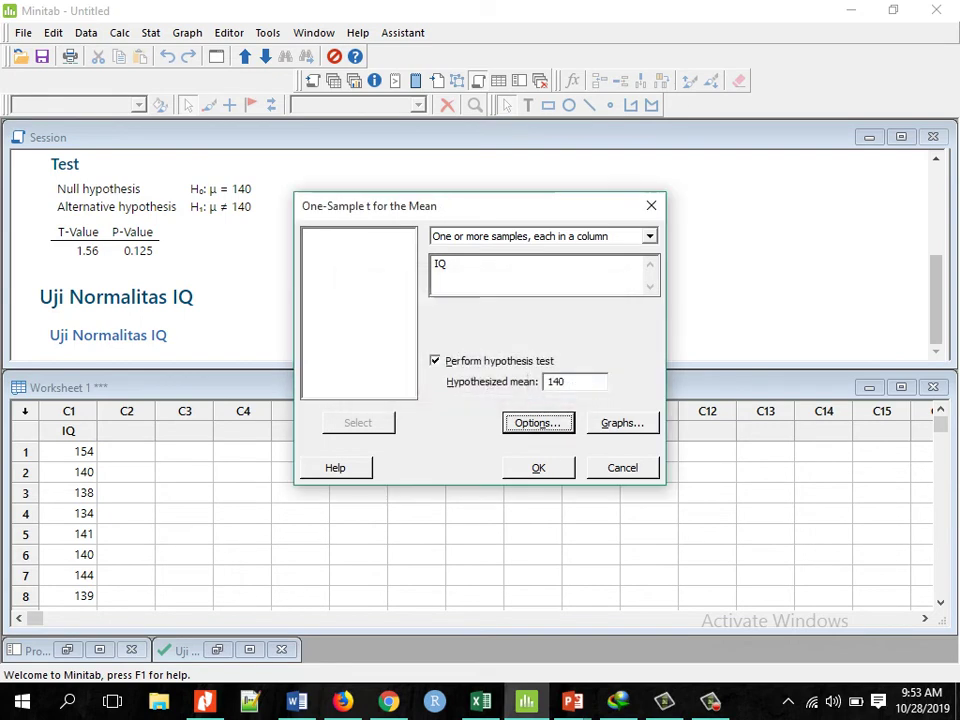
click(538, 468)
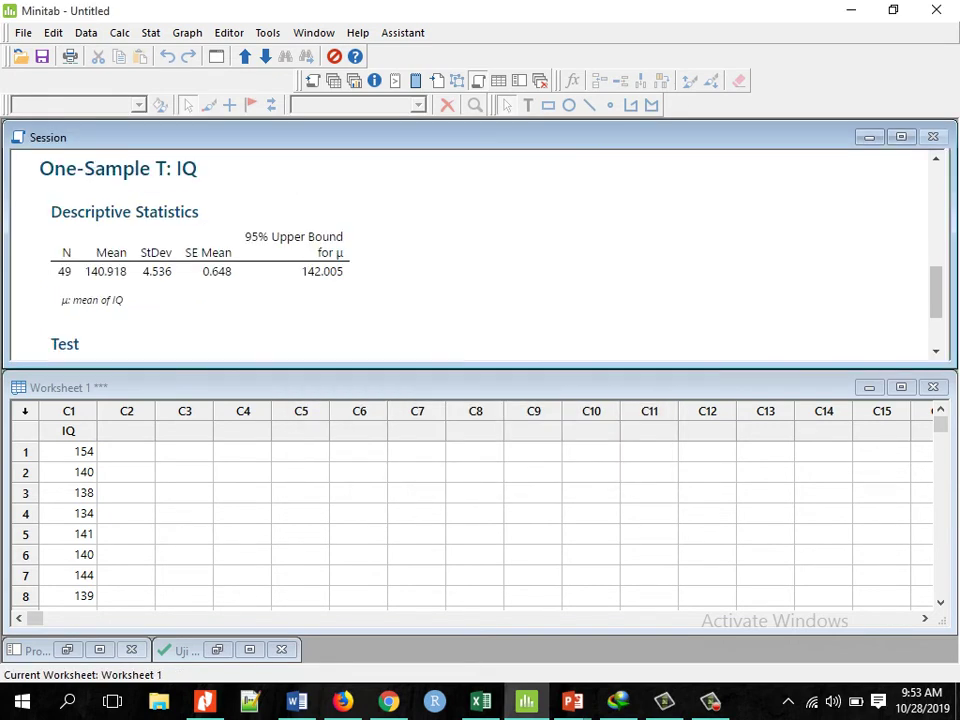
Maximize the session output and copy the Test block of the new One-Sample T: IQ result.
click(901, 137)
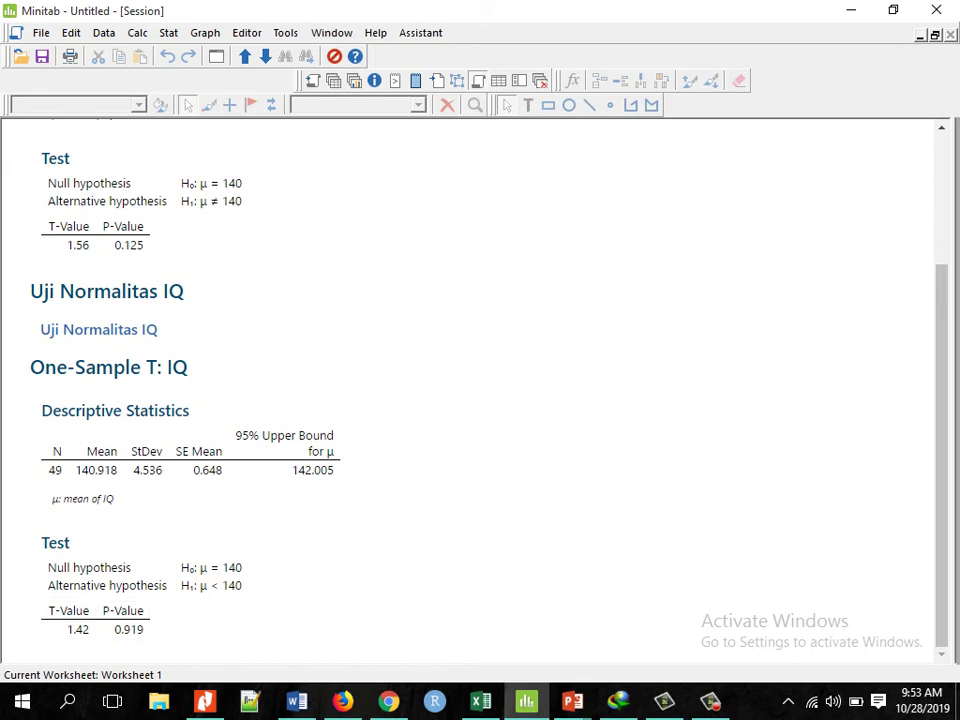
click(160, 585)
click(244, 538)
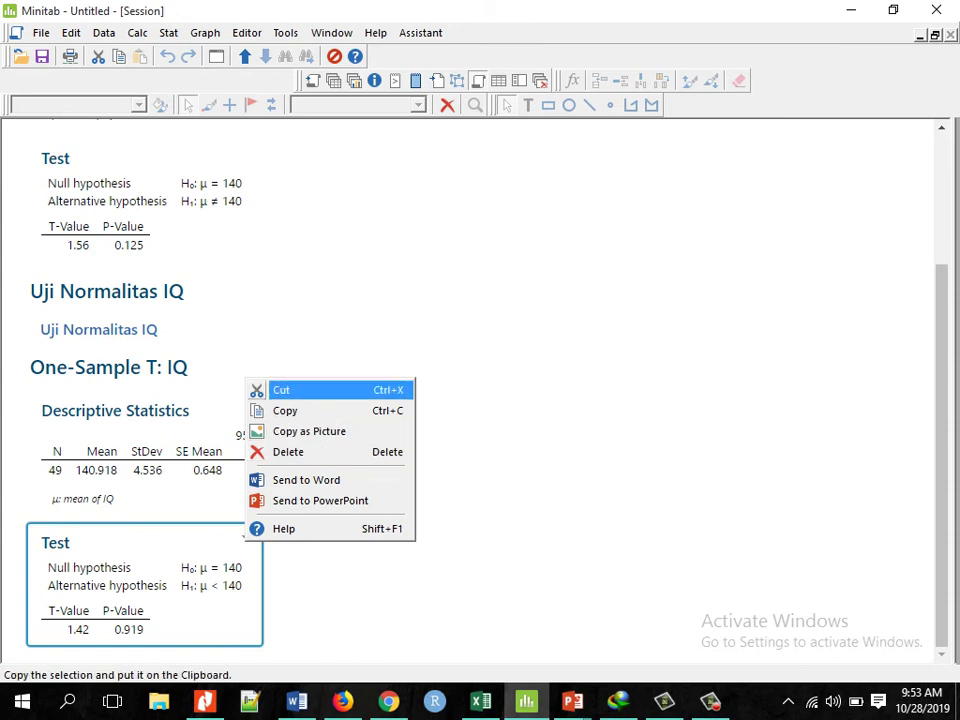
click(286, 410)
Switch to Excel and enter the heading "Analisis Uji t 1-sample" in cell A75.
key(alt+Tab)
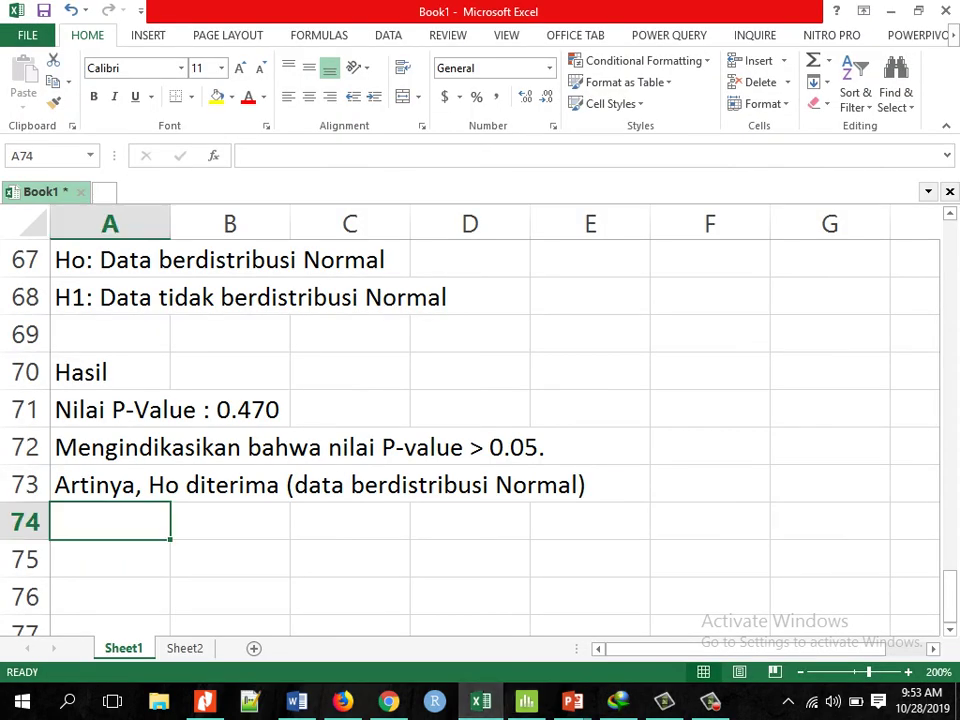
click(110, 559)
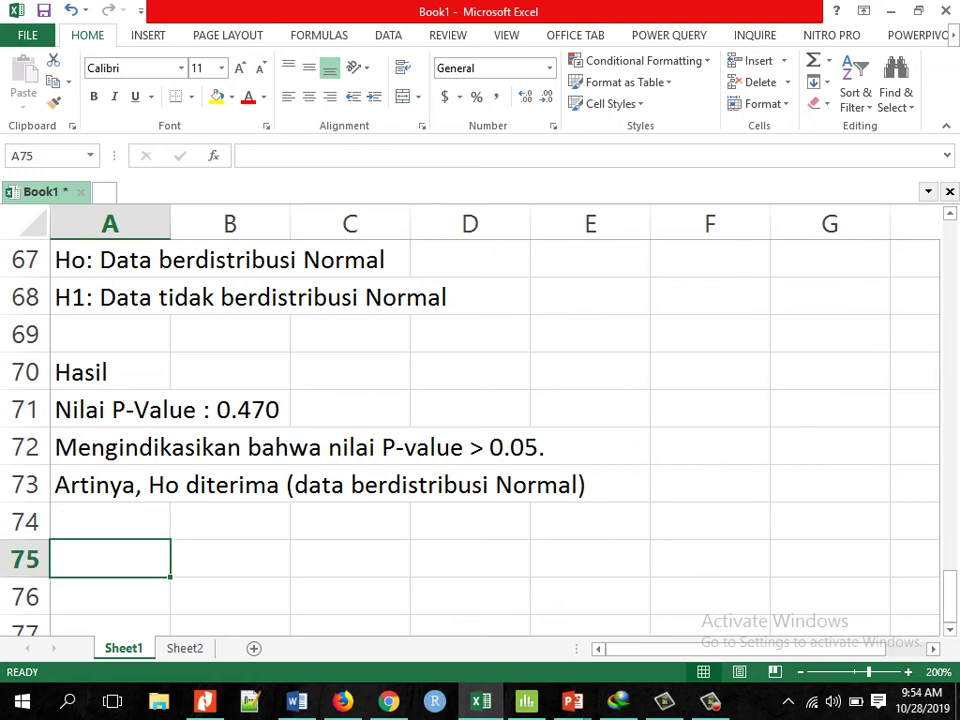
text(Analisis )
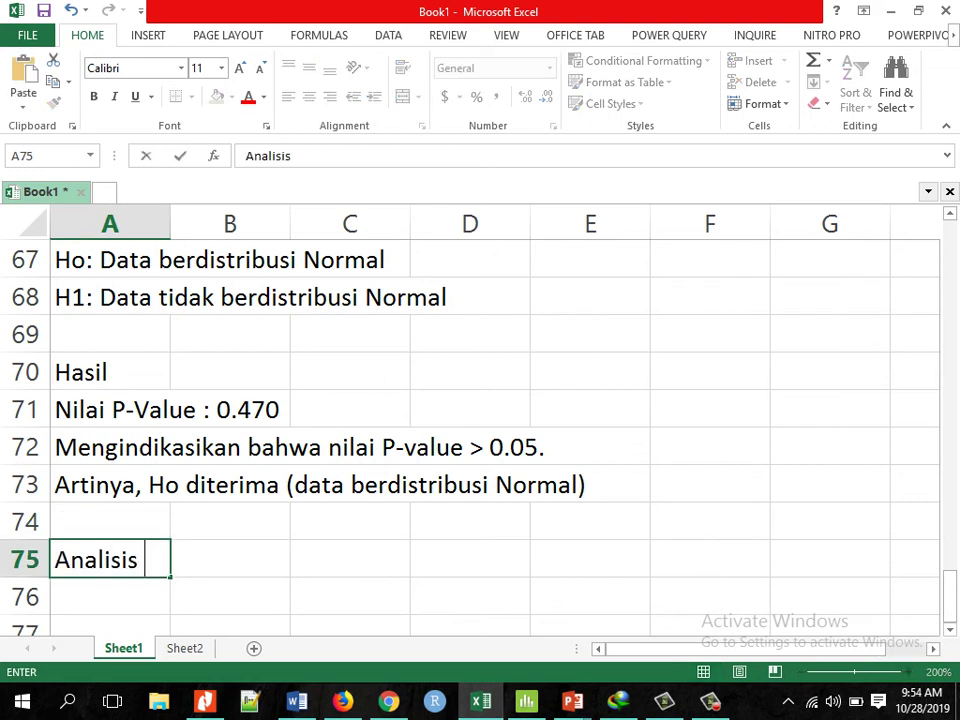
text(Uji r)
key(BackSpace)
text(t)
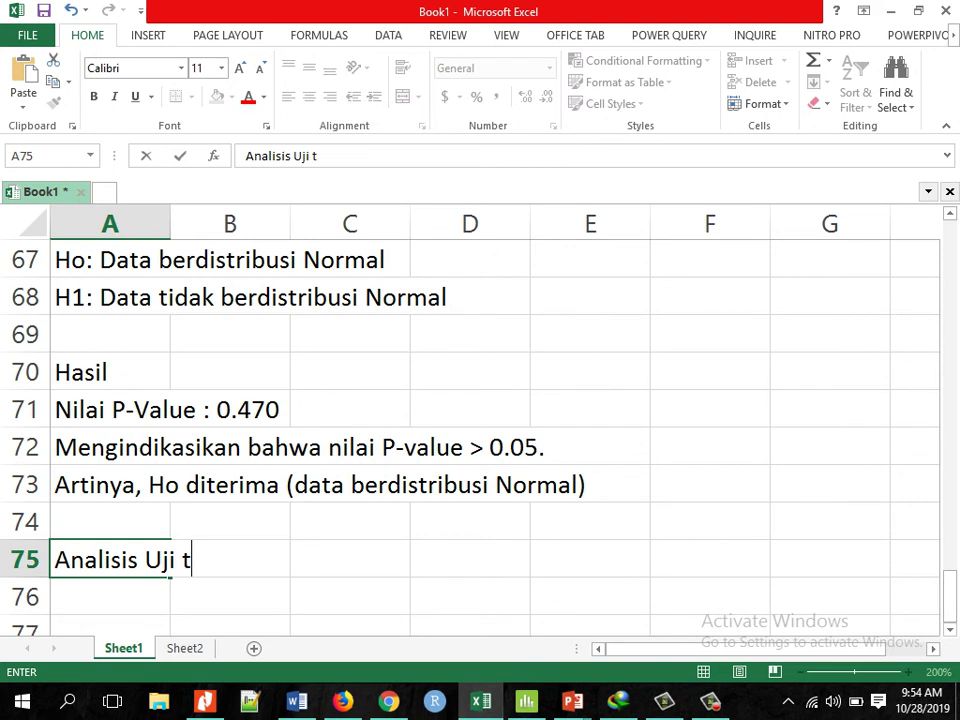
text( 1-sample)
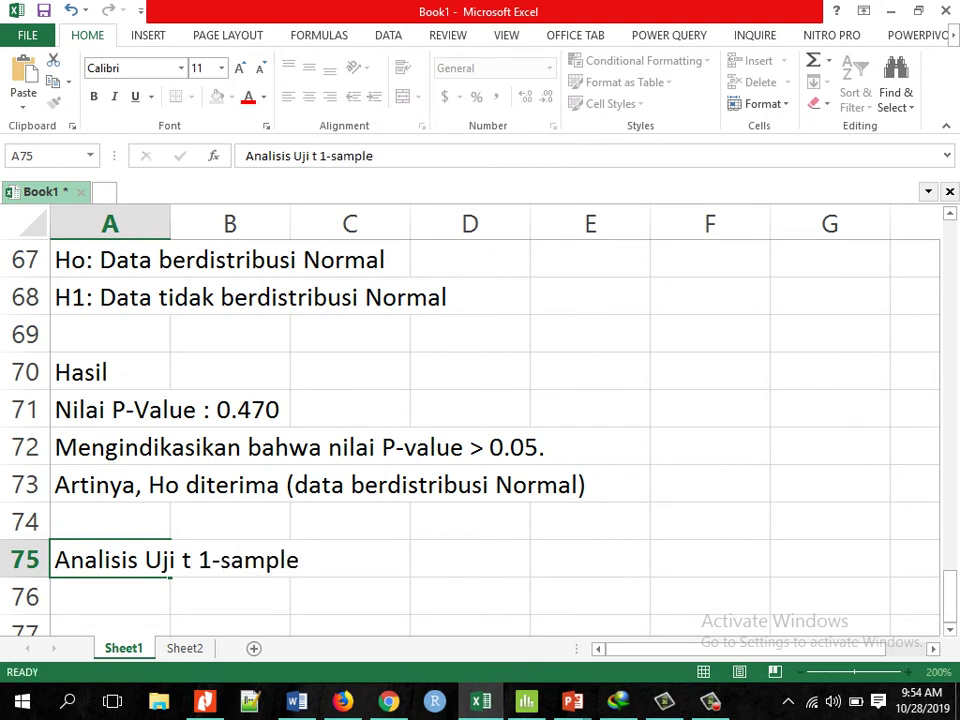
key(Return)
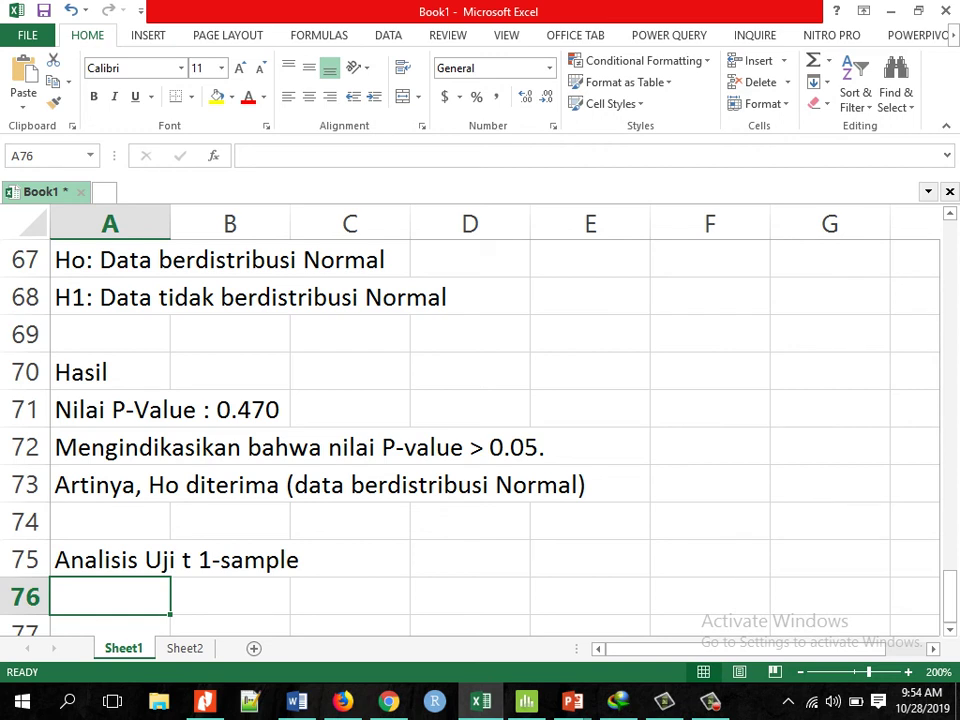
Paste the copied Minitab Test block below the heading, starting at cell A76.
key(ctrl+v)
click(590, 521)
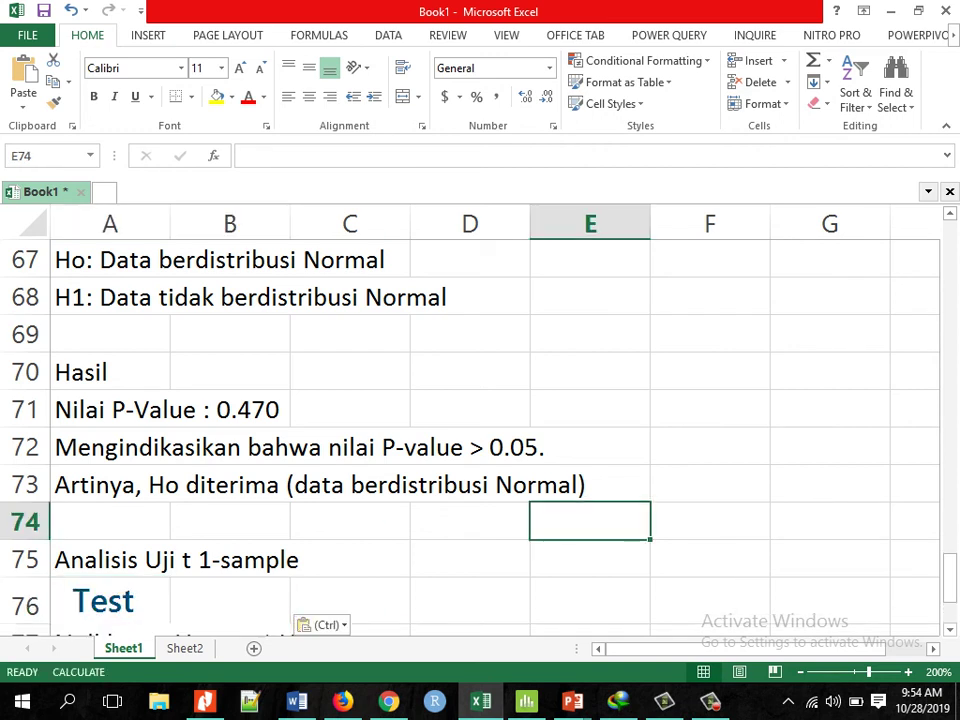
drag(950, 580, 950, 600)
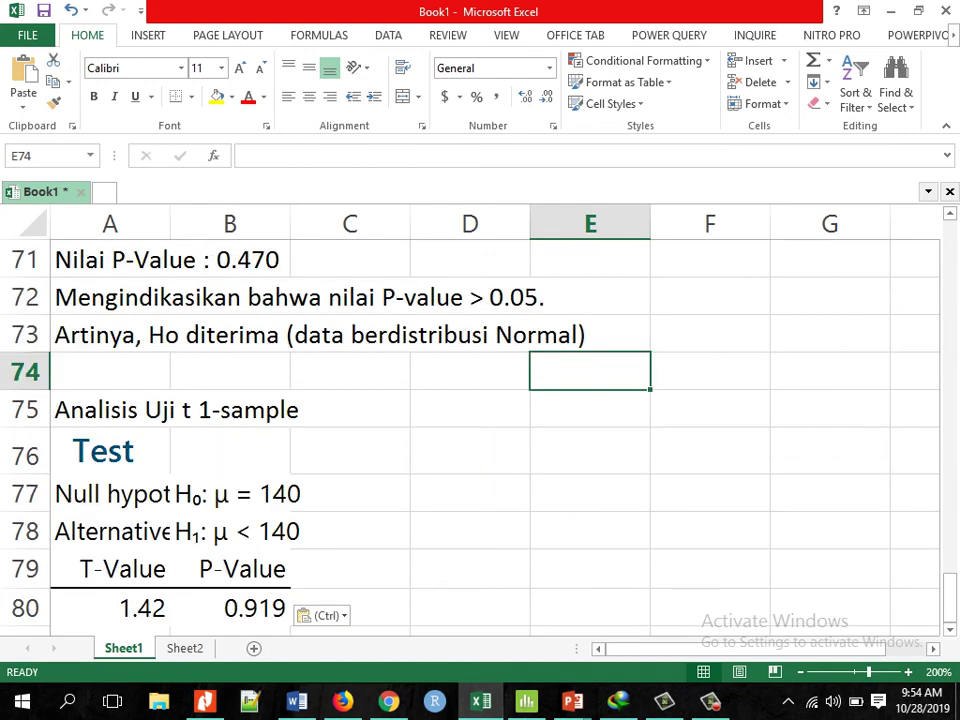
Examine the pasted null and alternative hypotheses together with the T-Value and P-Value cells.
click(230, 531)
click(110, 531)
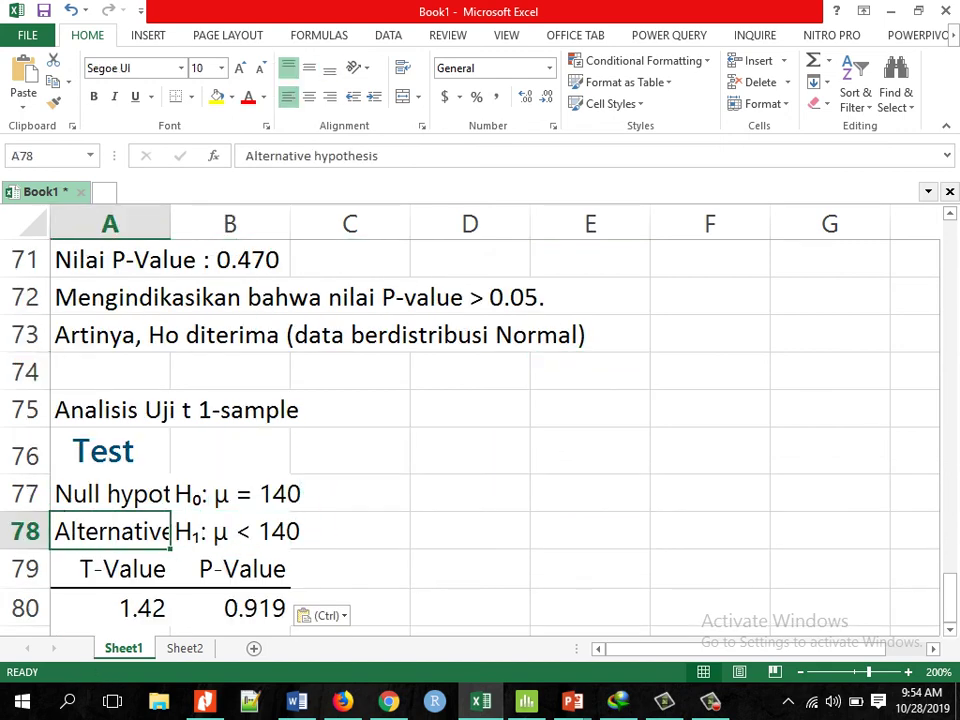
click(110, 494)
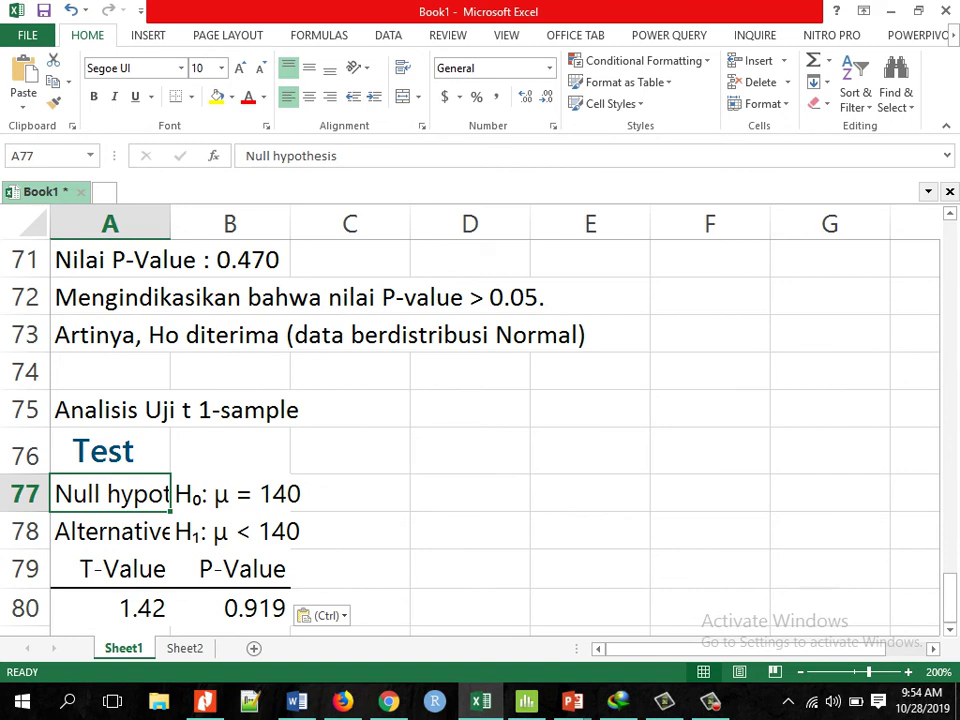
key(Down)
key(Down)
key(Down)
key(Down)
key(Down)
key(Down)
key(Up)
key(Up)
key(Up)
key(Up)
key(Right)
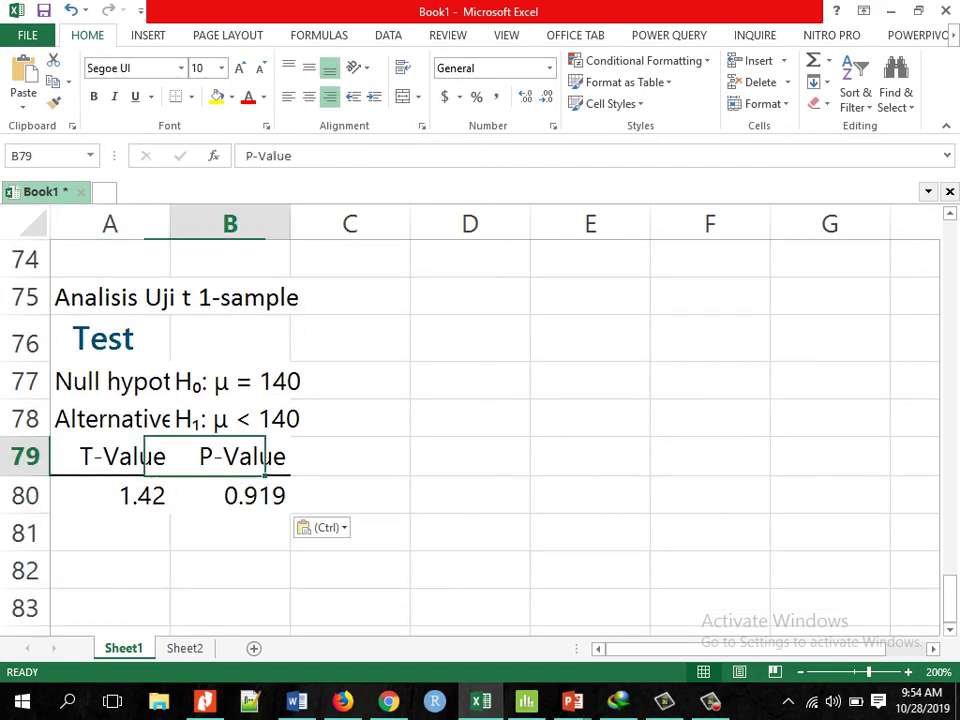
key(Up)
key(Up)
key(Up)
key(Down)
key(Down)
key(Down)
key(Down)
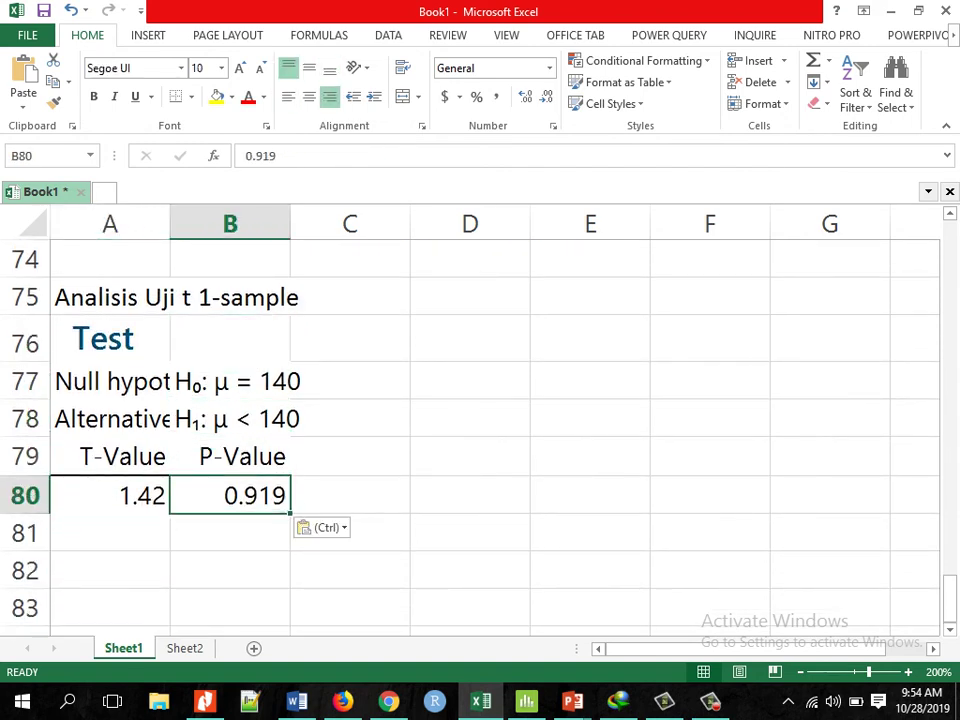
key(Down)
key(Down)
key(Left)
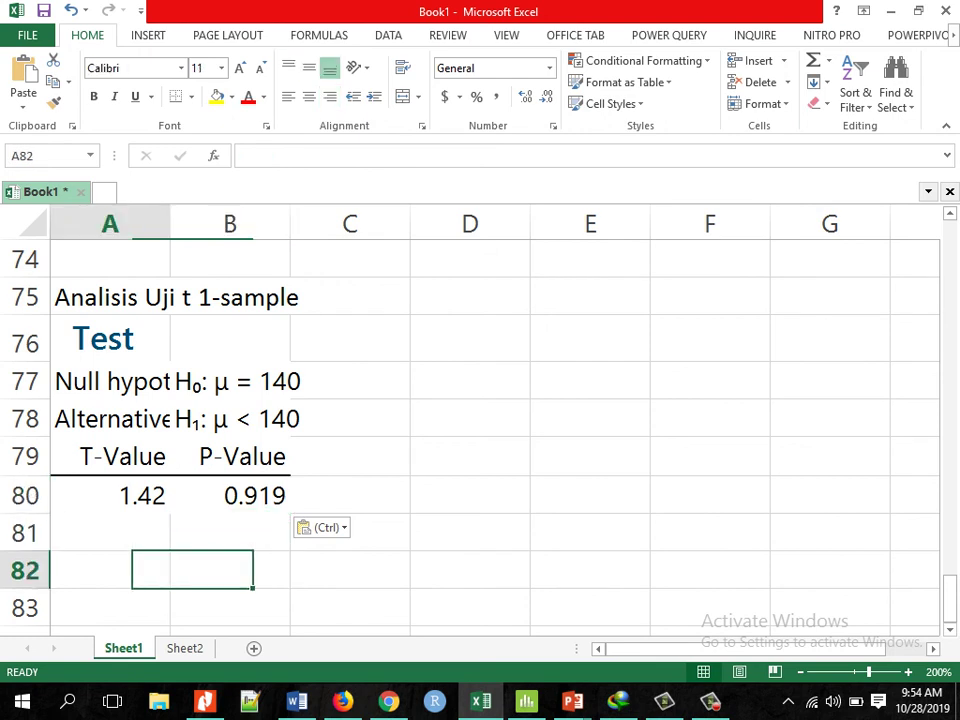
key(Up)
key(Up)
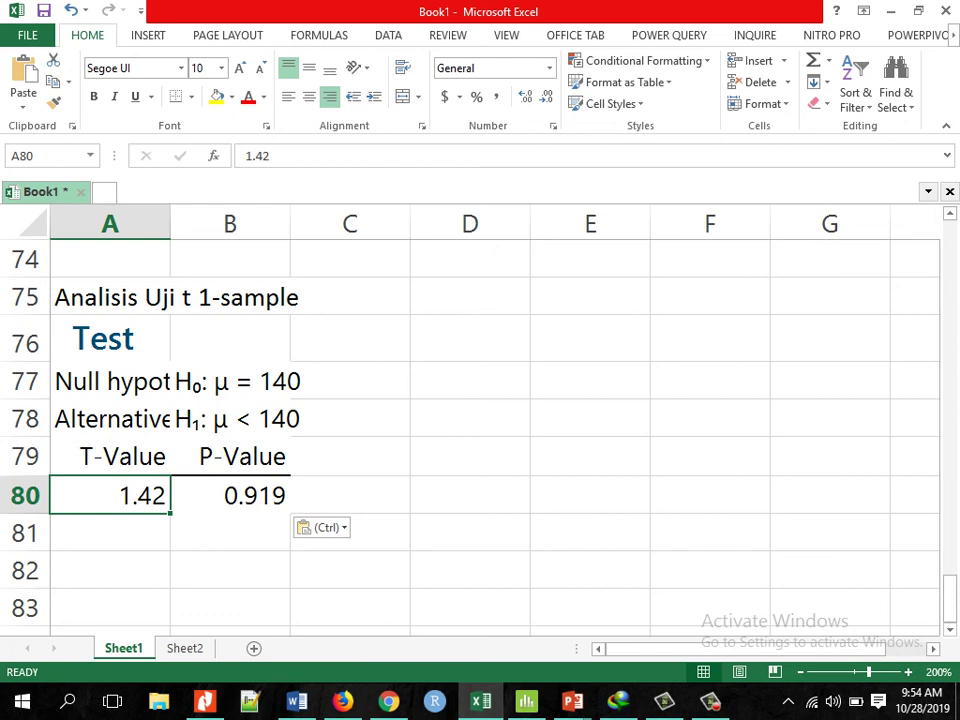
Enter the decision line "Karena nilai p-value: 0.919 > 0.05" in cell A82.
key(Down)
key(Down)
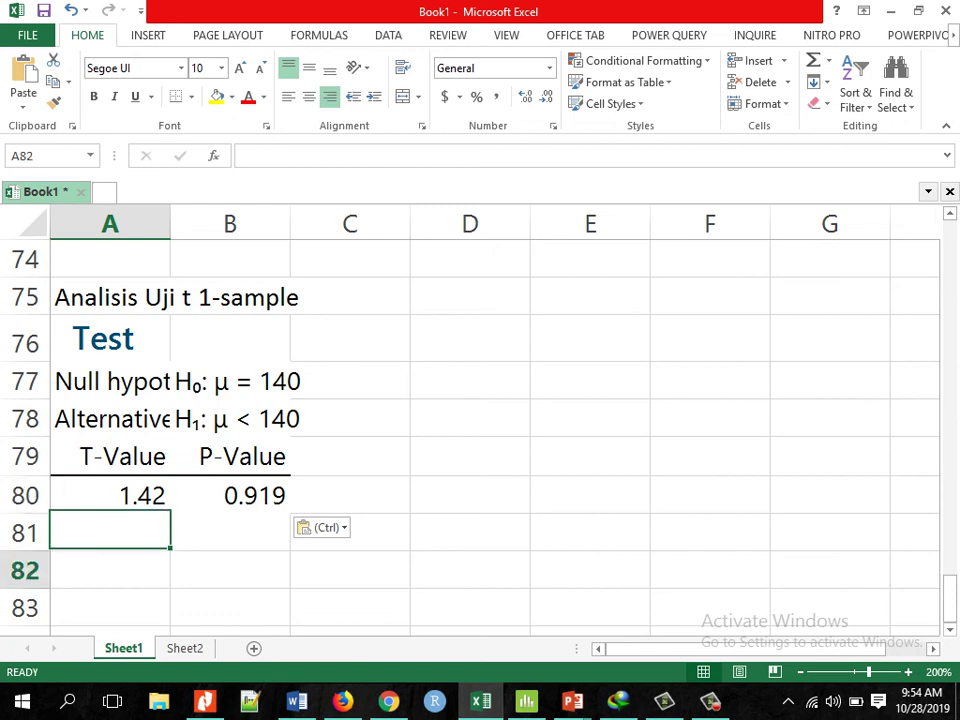
text(Karena ni)
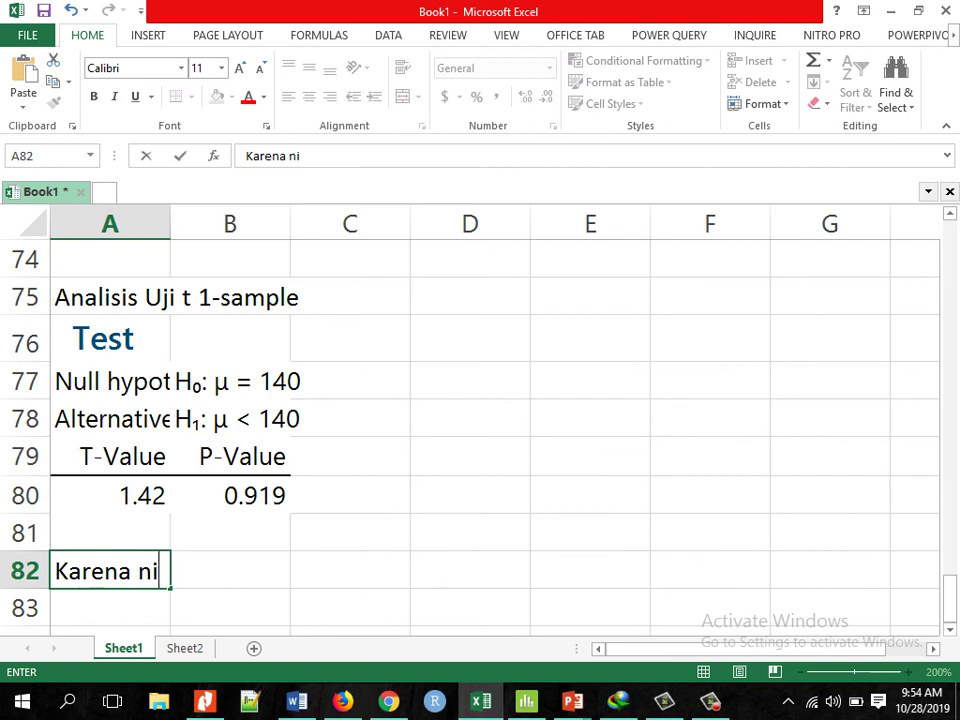
text(lai p-ba)
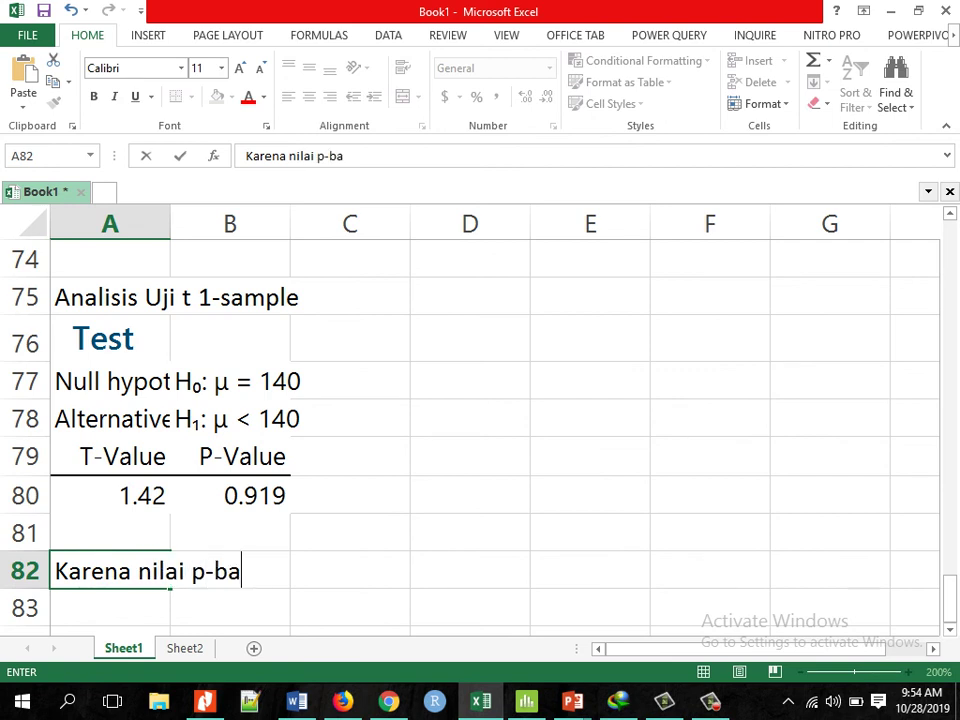
key(BackSpace)
key(BackSpace)
text(value: )
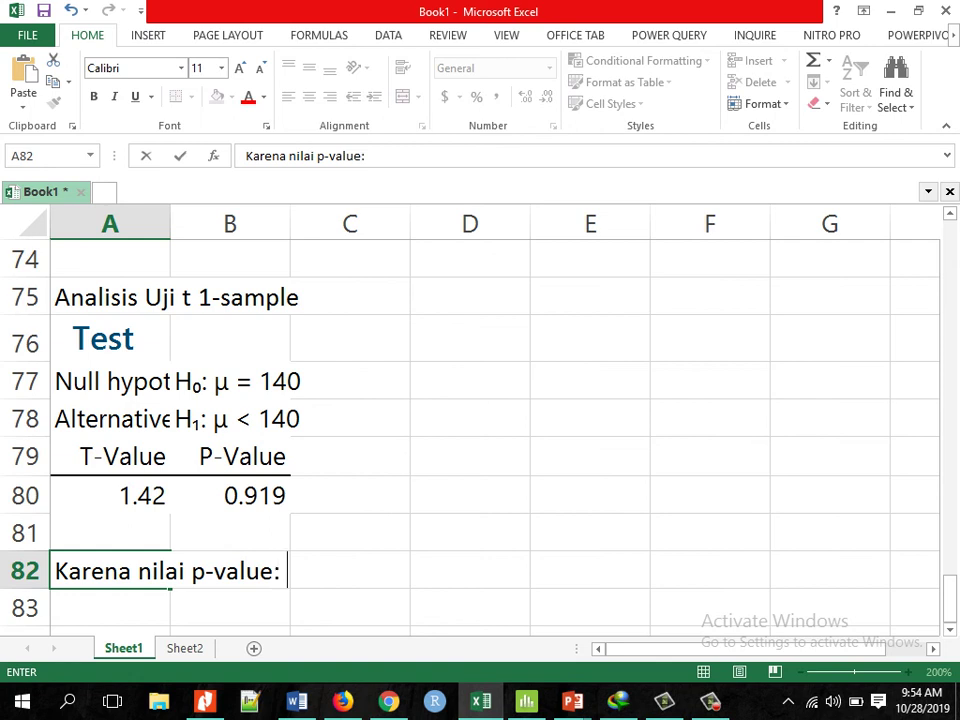
text(0.99)
key(BackSpace)
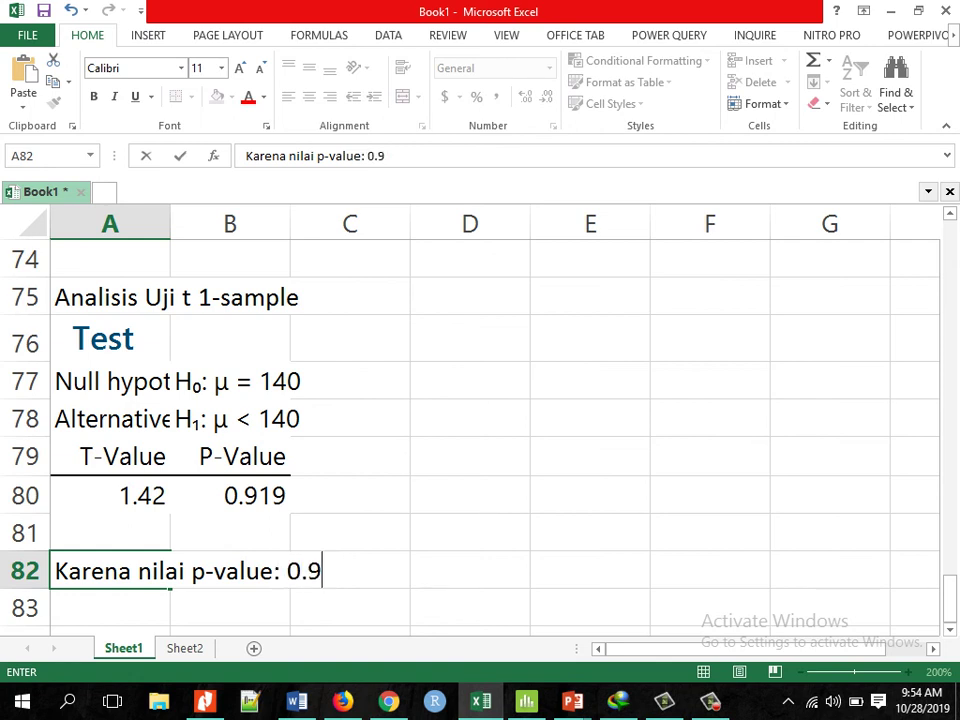
text(19 >)
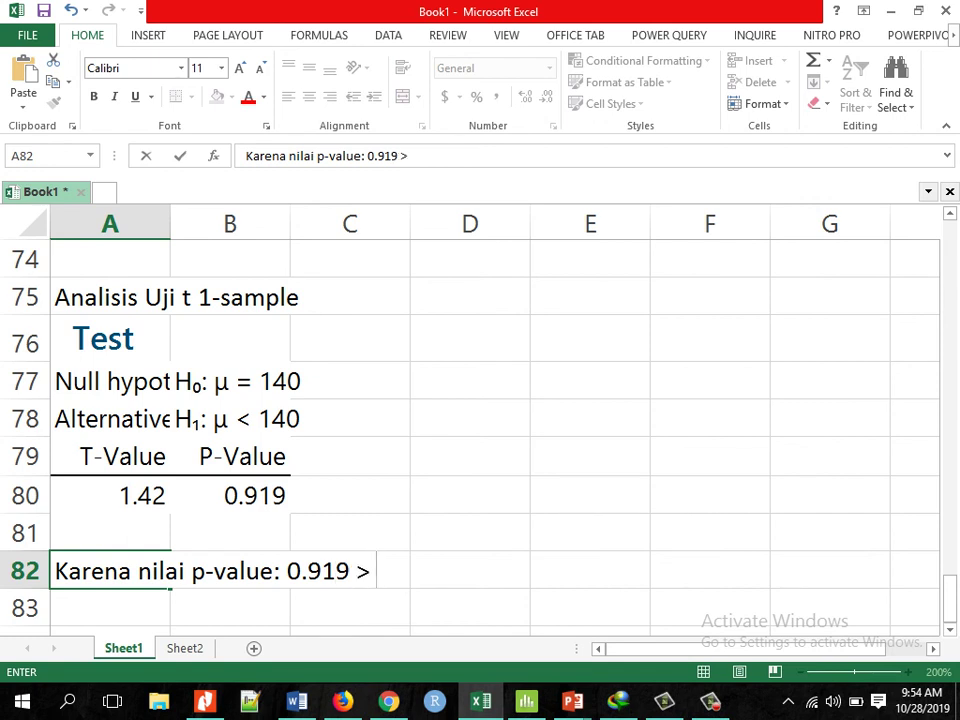
text( 0.05)
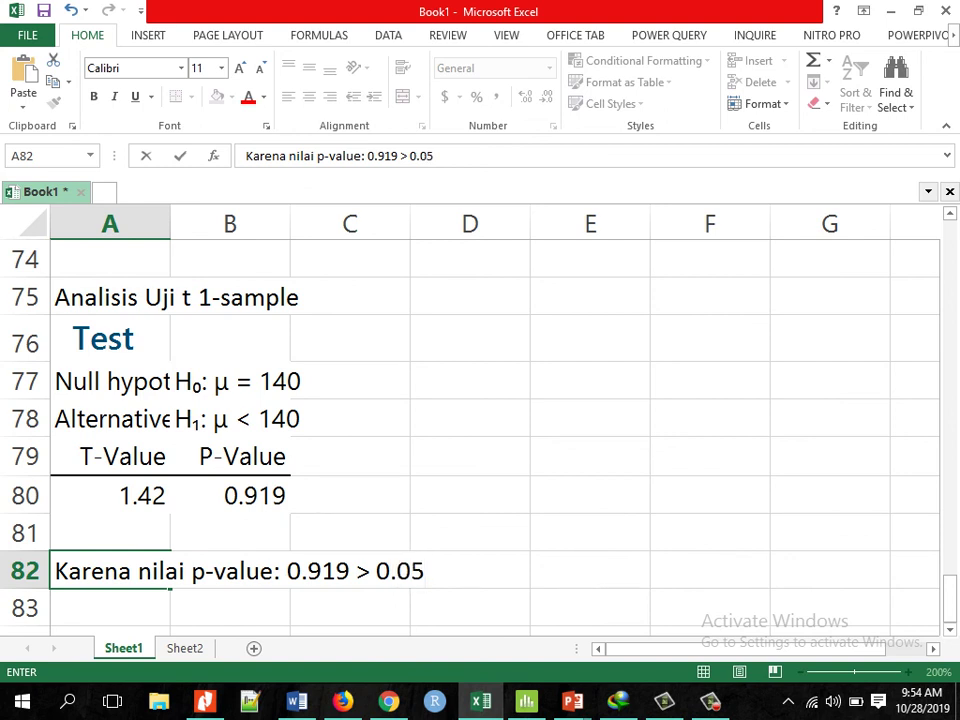
key(Return)
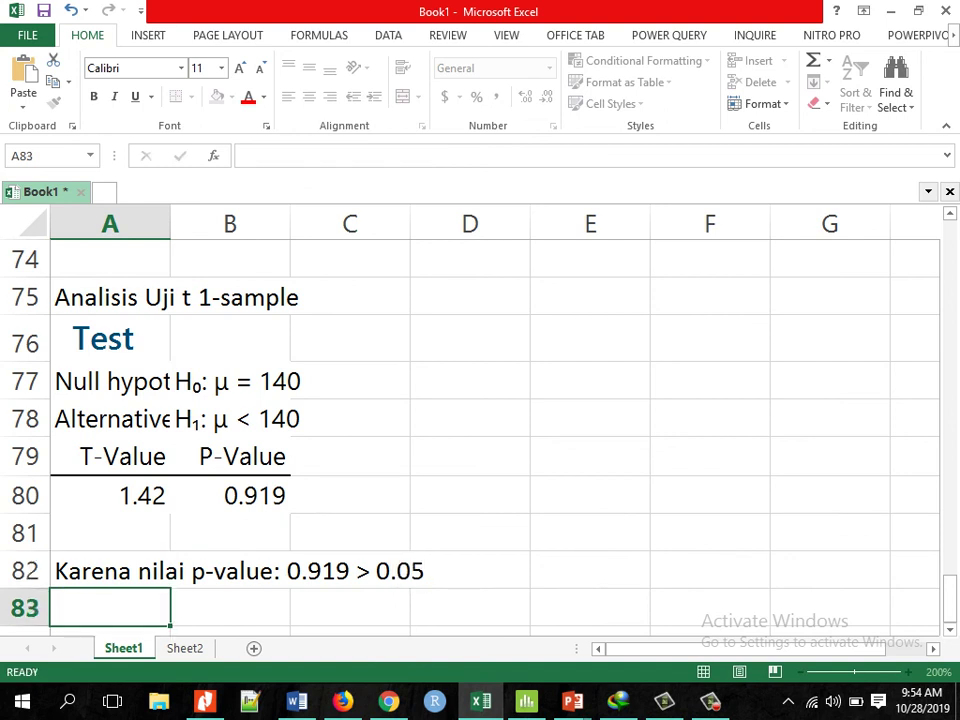
Enter the conclusion "Artinya, H0 diterima. Dengan demikian, IQ mahasiswa memiliki rata-rata =140" in cell A83.
text(Artinya, H0 )
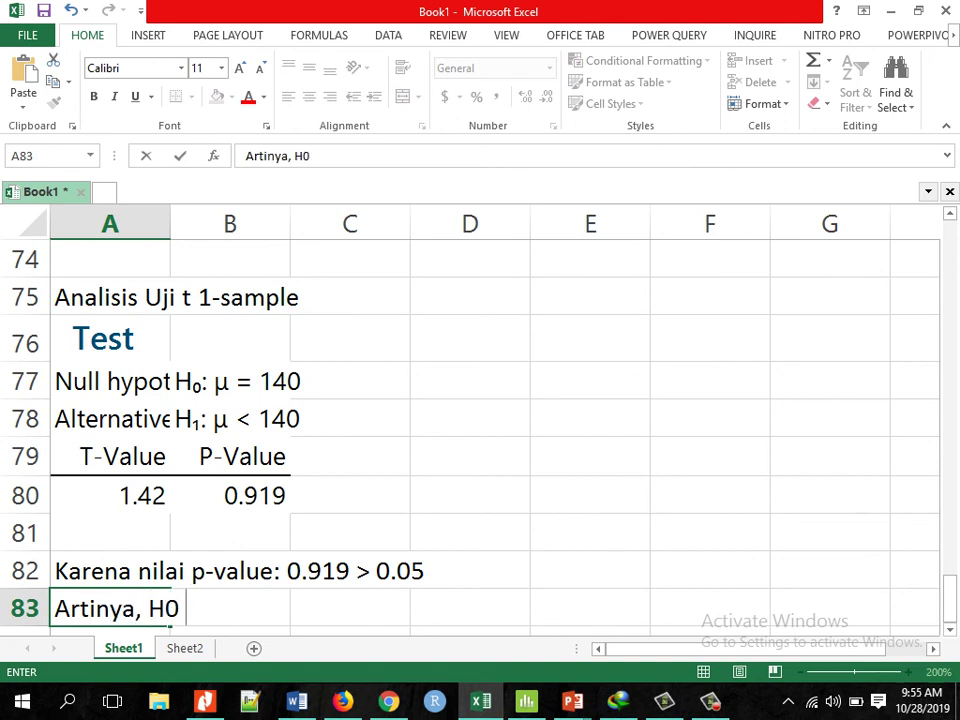
text(diterima)
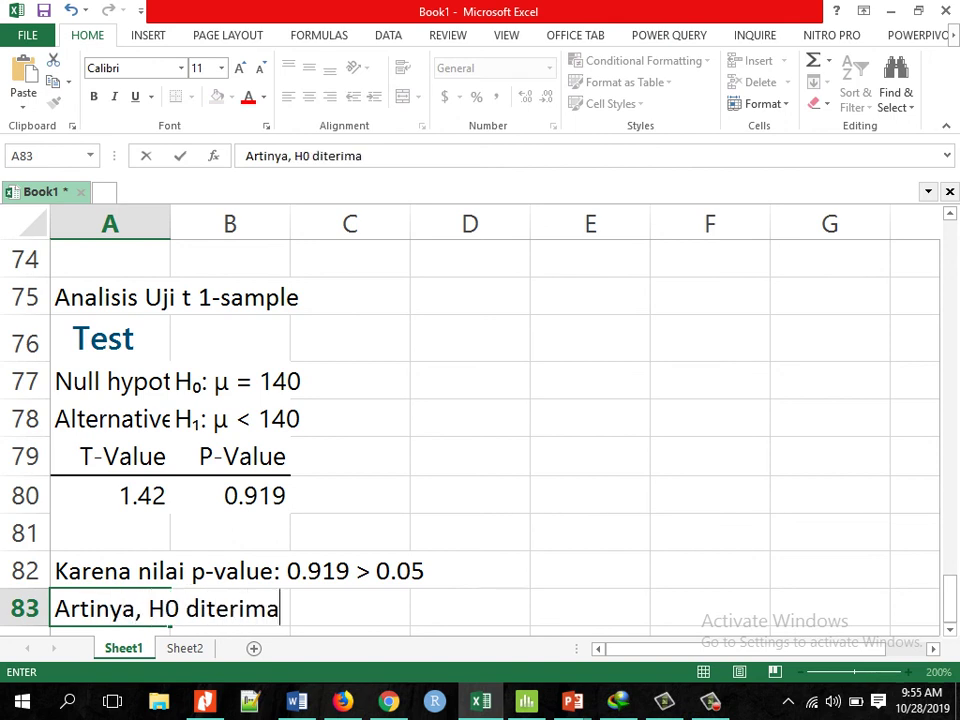
text(. Dengan dem)
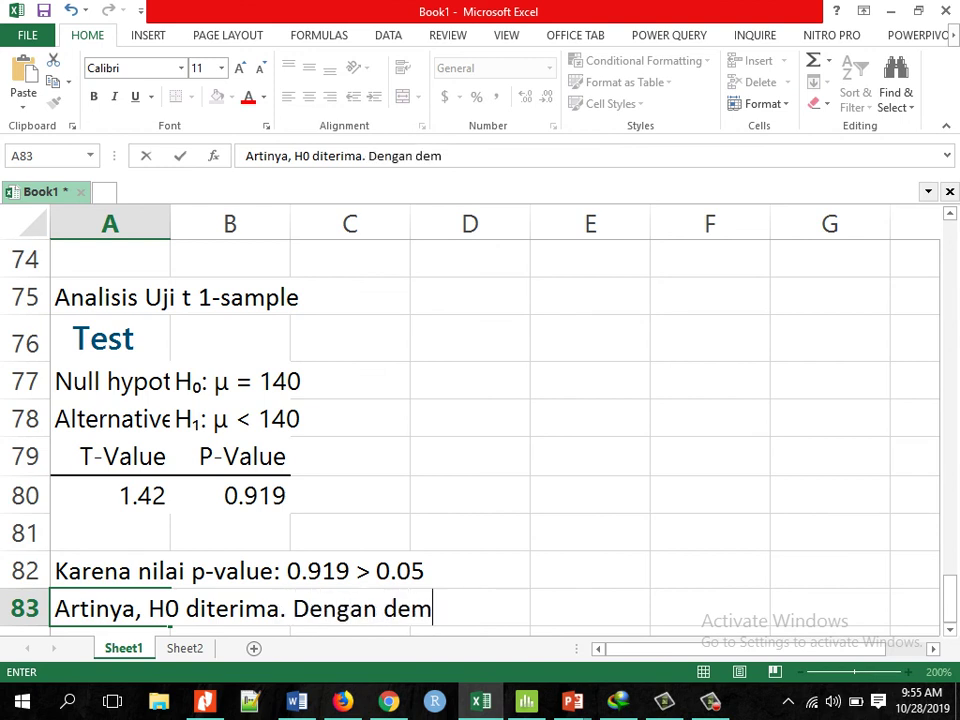
text(ikian)
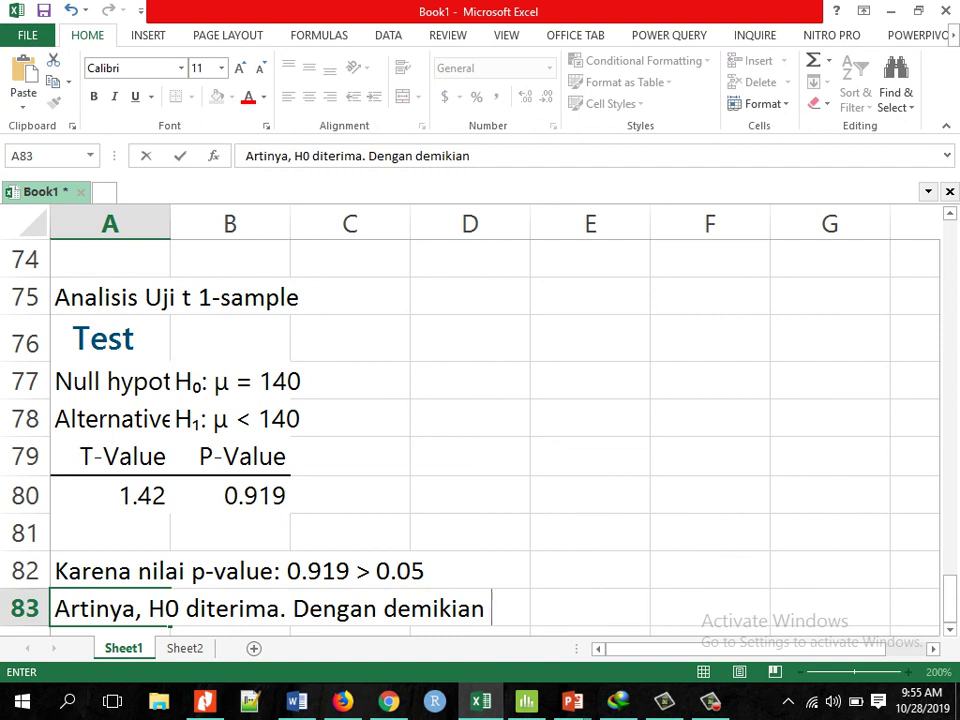
key(BackSpace)
text(, IQ mahasisw)
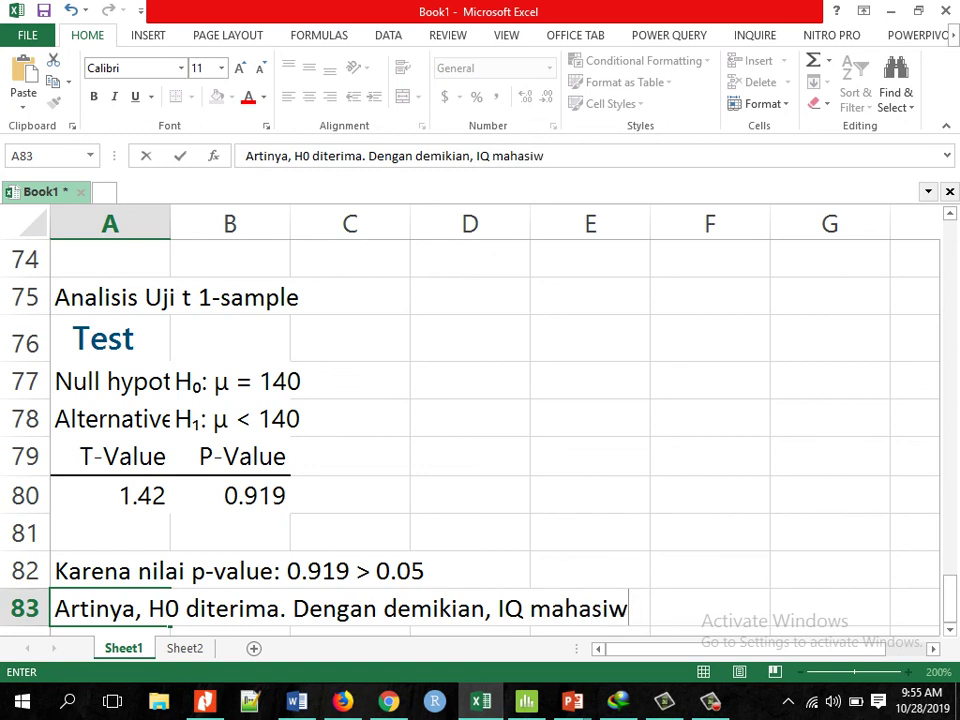
key(BackSpace)
text(swa memili)
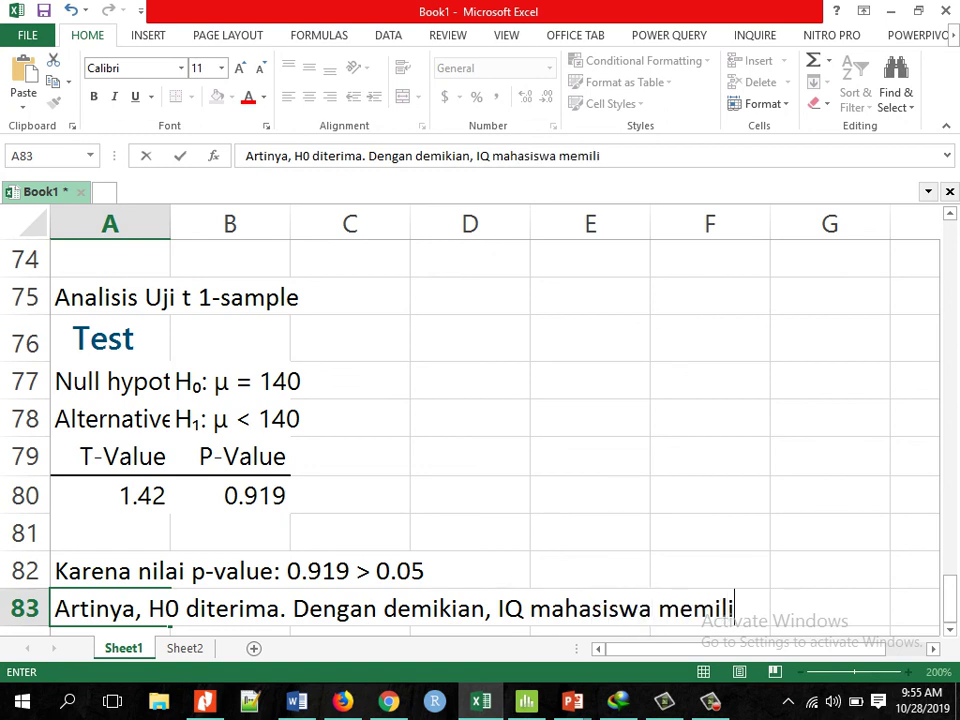
text(ki rata-r)
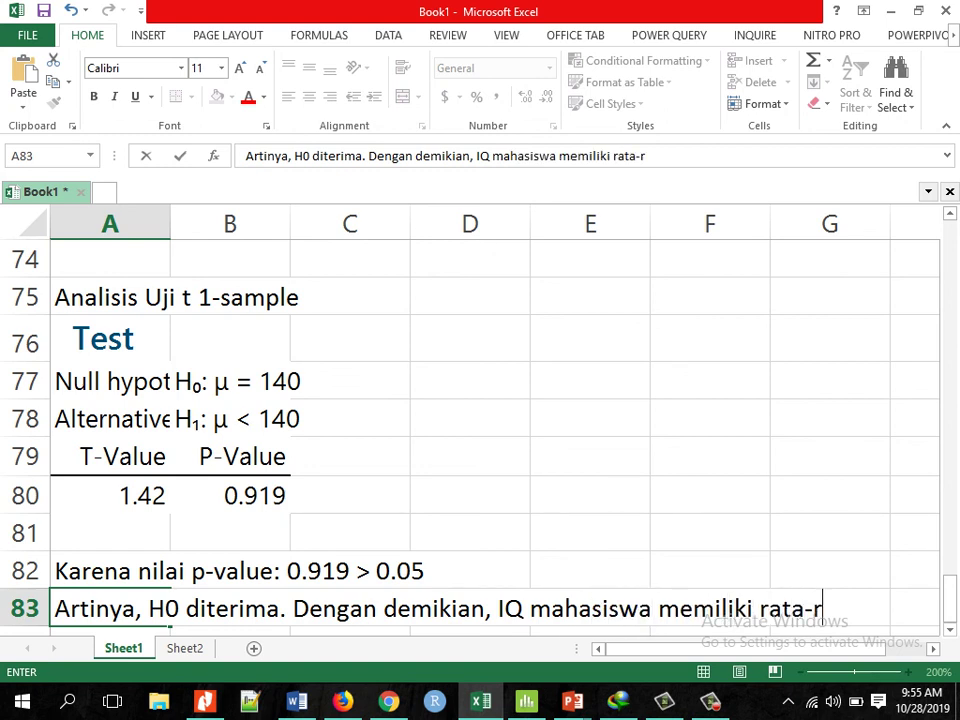
text(ata =140)
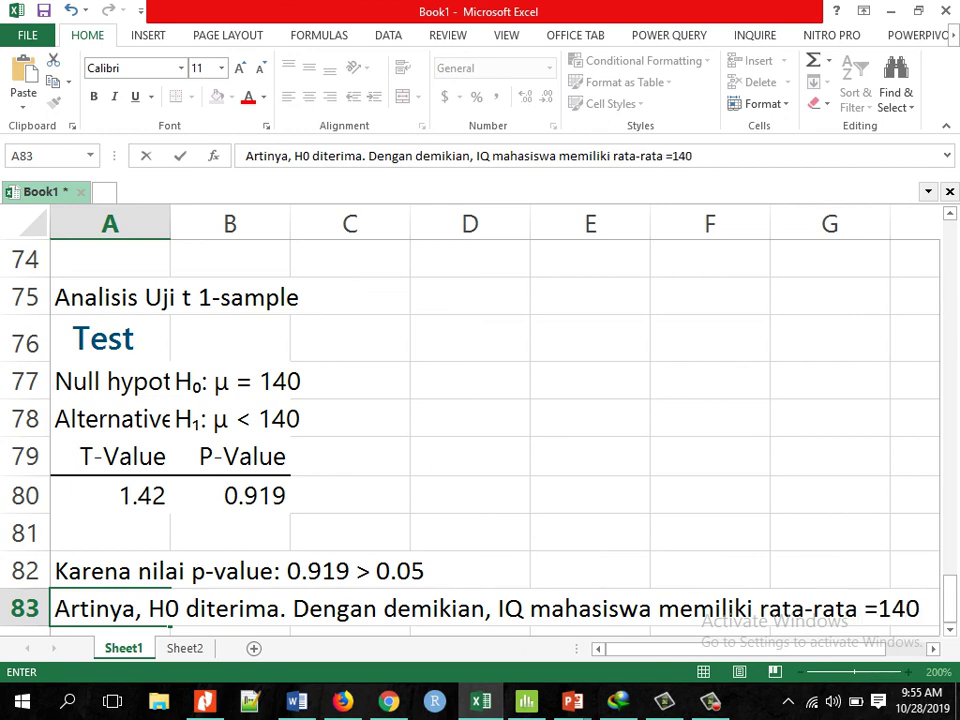
key(Return)
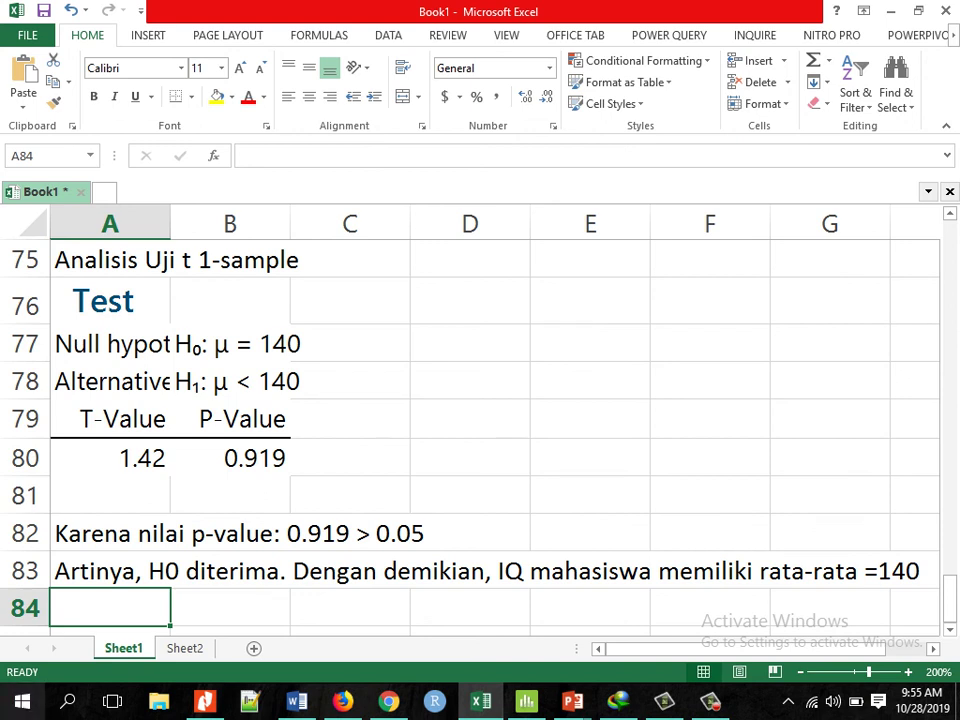
click(711, 702)
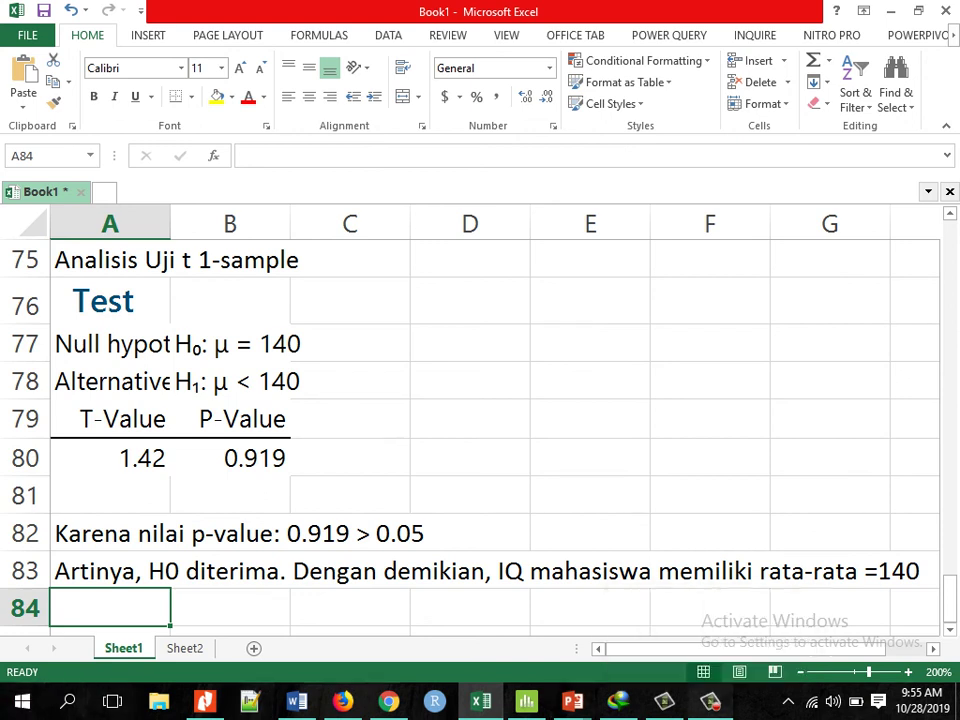